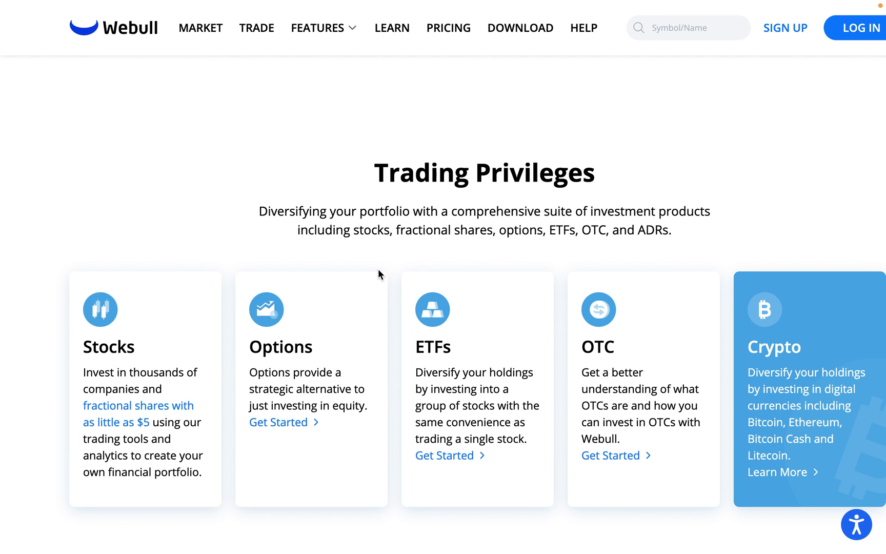
Step: Scroll through the Webull website homepage
scroll(378, 274, "down", 5)
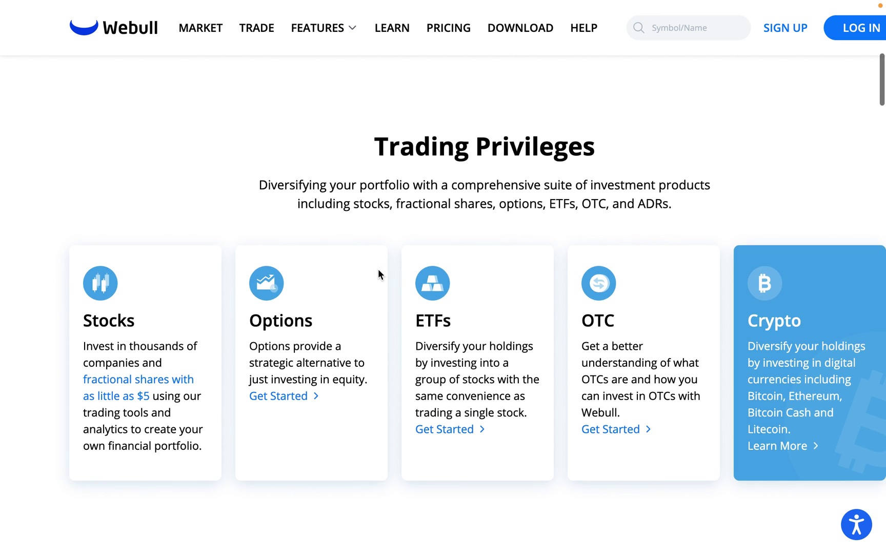
scroll(378, 270, "down", 5)
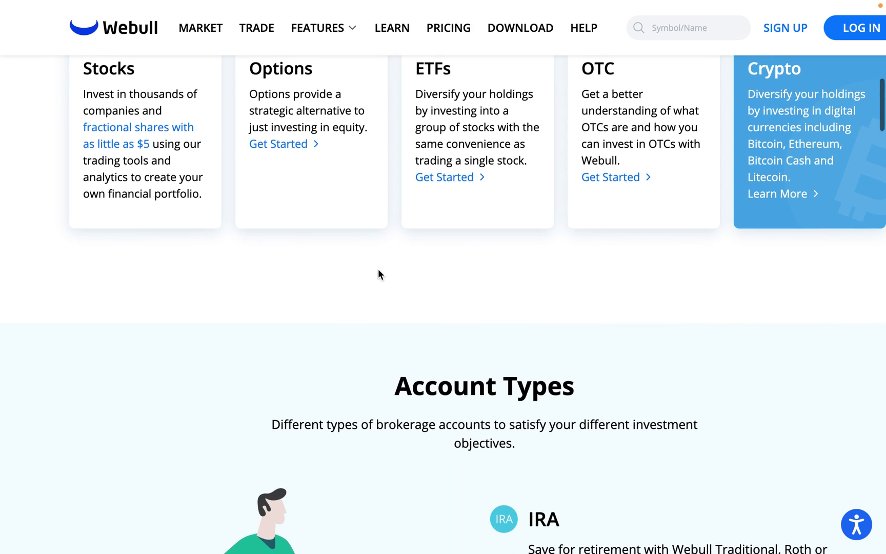
scroll(379, 270, "down", 5)
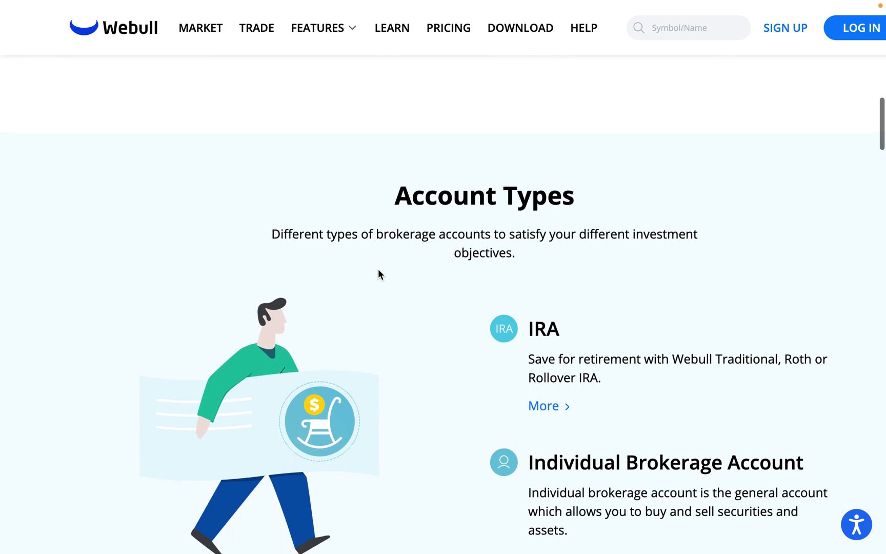
scroll(378, 268, "down", 3)
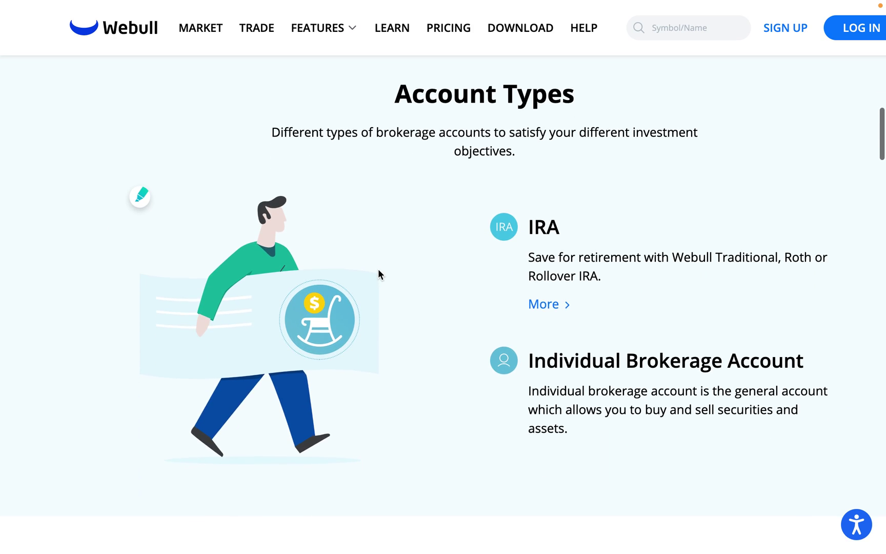
scroll(378, 268, "up", 10)
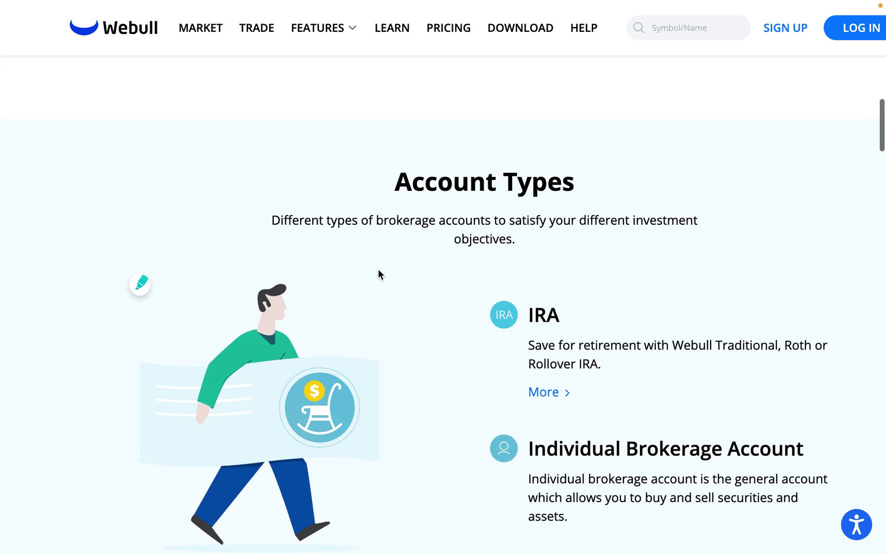
scroll(378, 268, "up", 6)
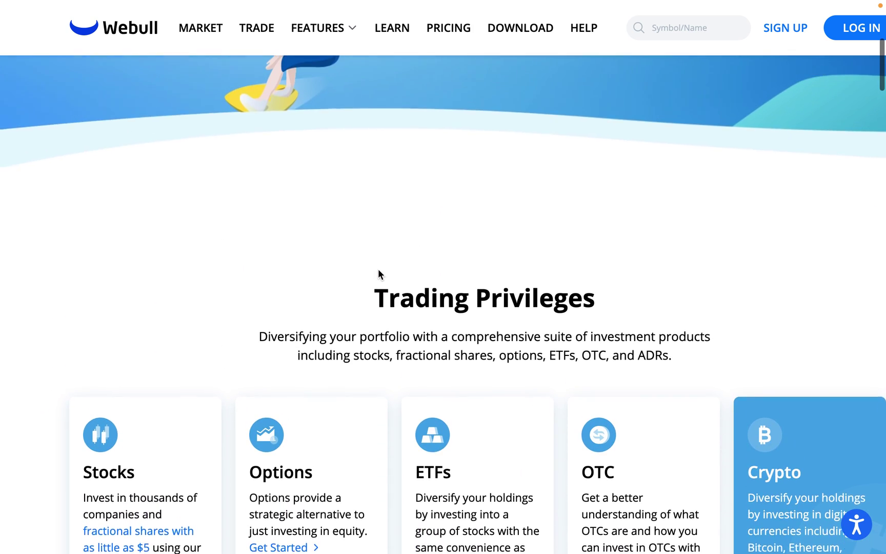
scroll(378, 269, "up", 7)
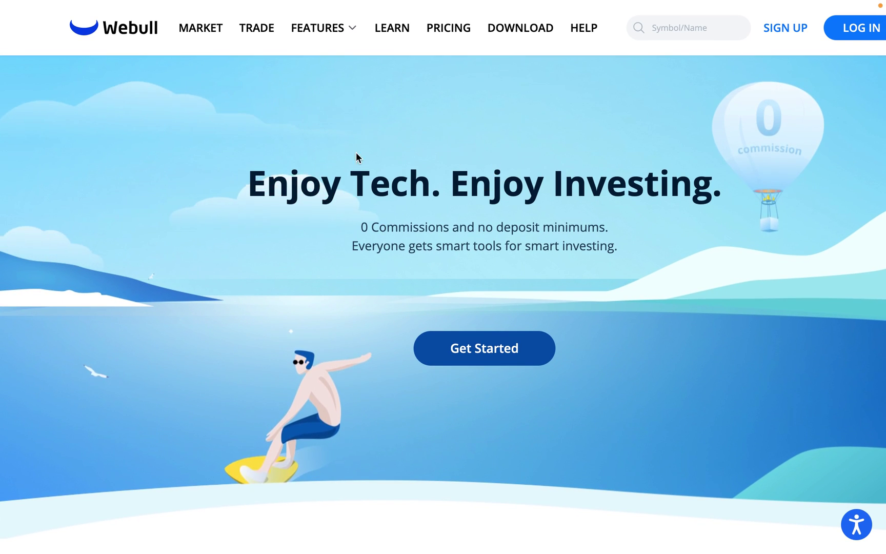
Step: Open the DOWNLOAD page and bring up Mission Control to reach Webull Desktop
left_click(523, 30)
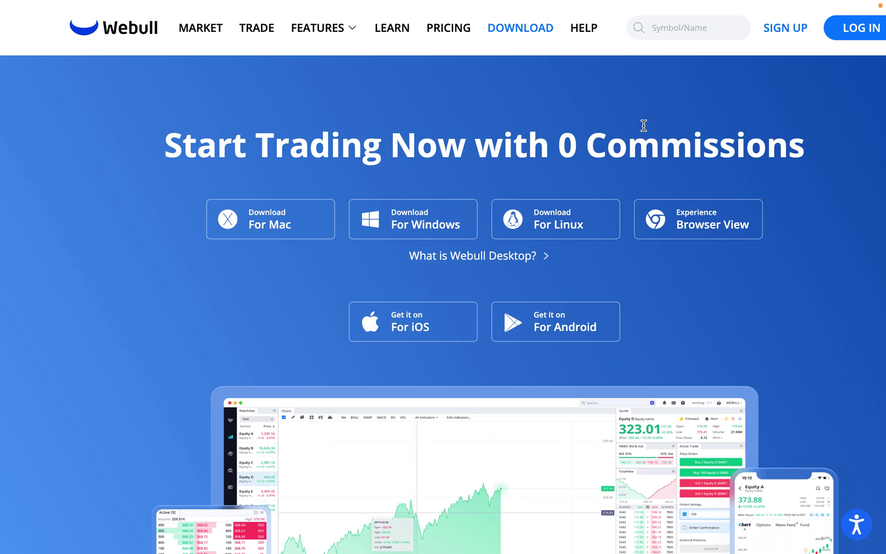
scroll(643, 125, "down", 1)
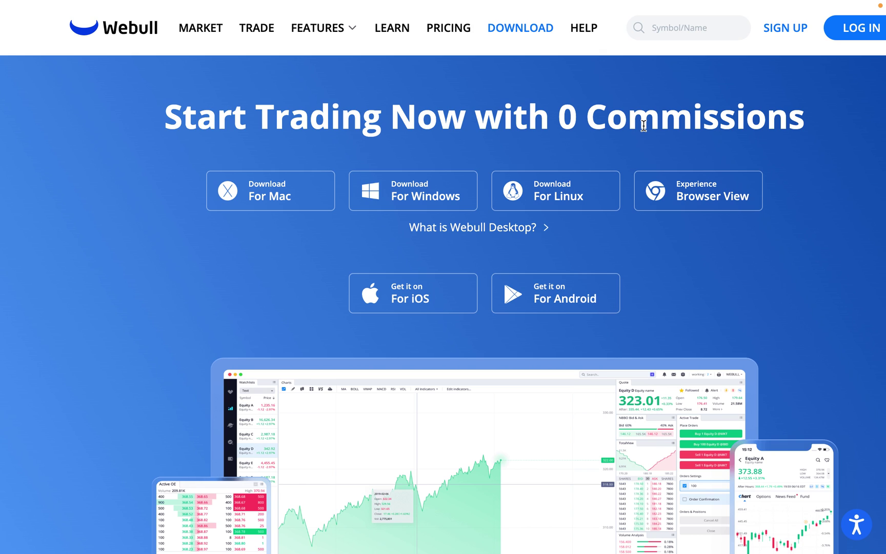
key("ctrl+Up")
Step: Switch to the full-screen Webull Desktop space showing the Account Details page
left_click(537, 69)
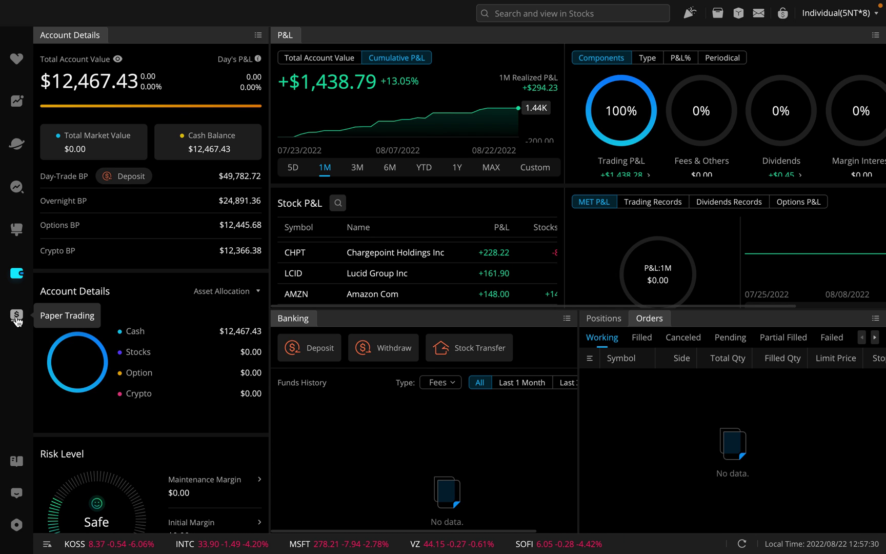
Step: In Paper Trading, create an AAPL limit buy order for 500 shares at $168.24
left_click(17, 319)
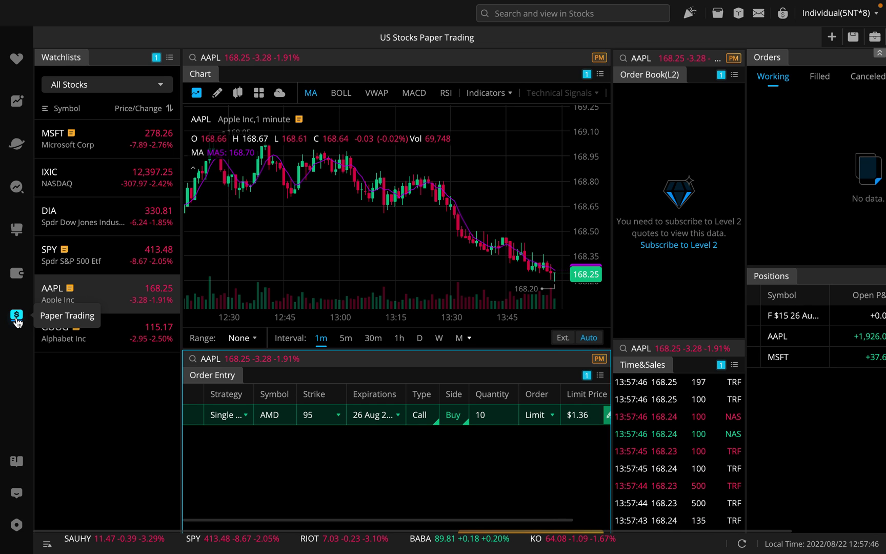
right_click(87, 296)
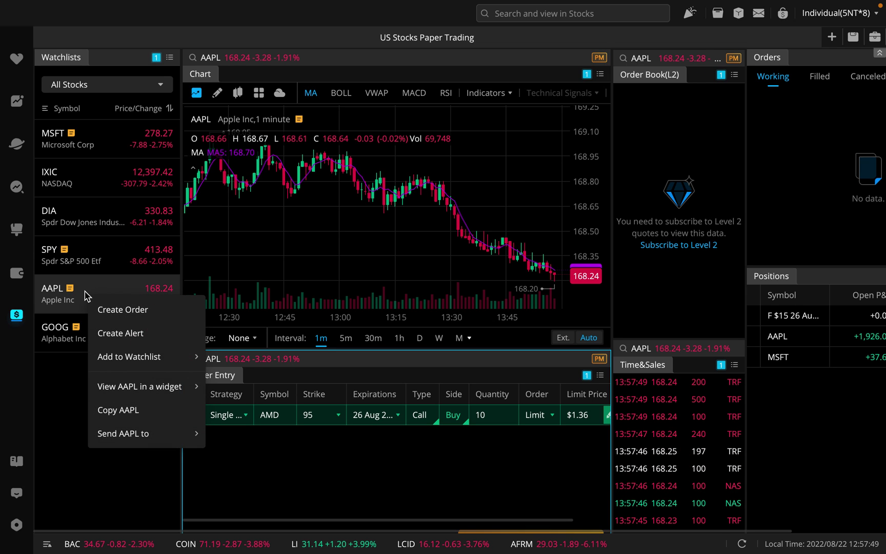
left_click(127, 311)
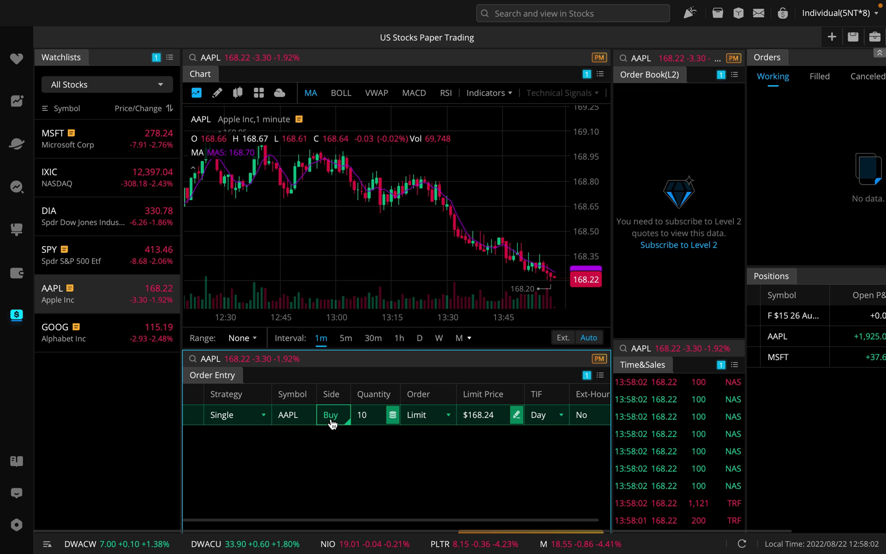
left_click(370, 419)
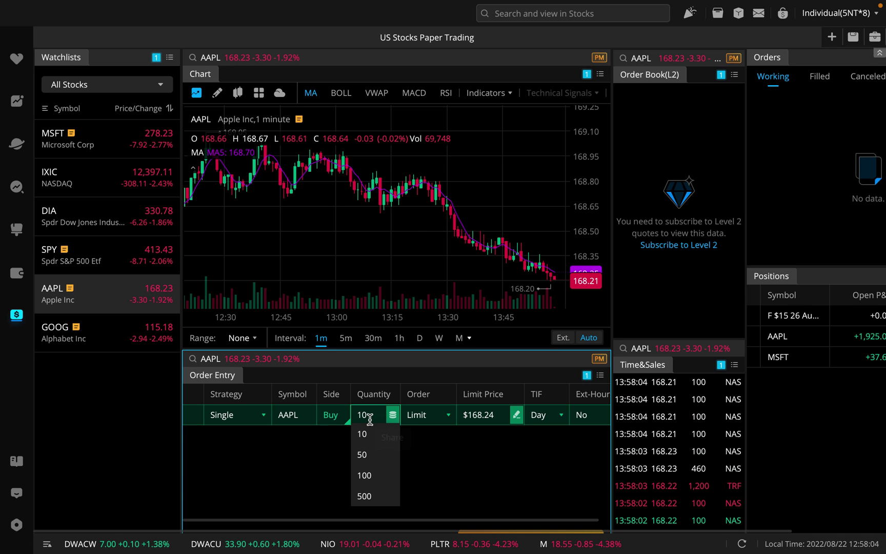
left_click(364, 496)
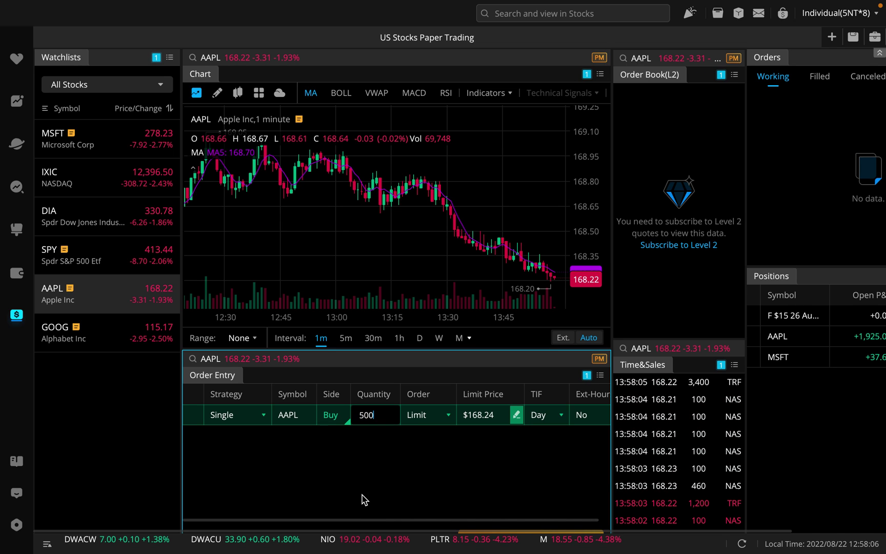
left_click(424, 426)
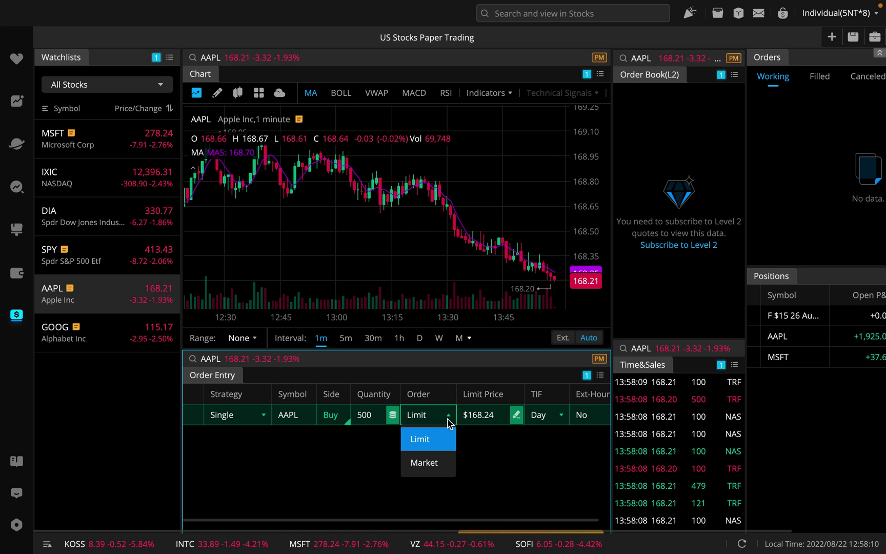
left_click(482, 451)
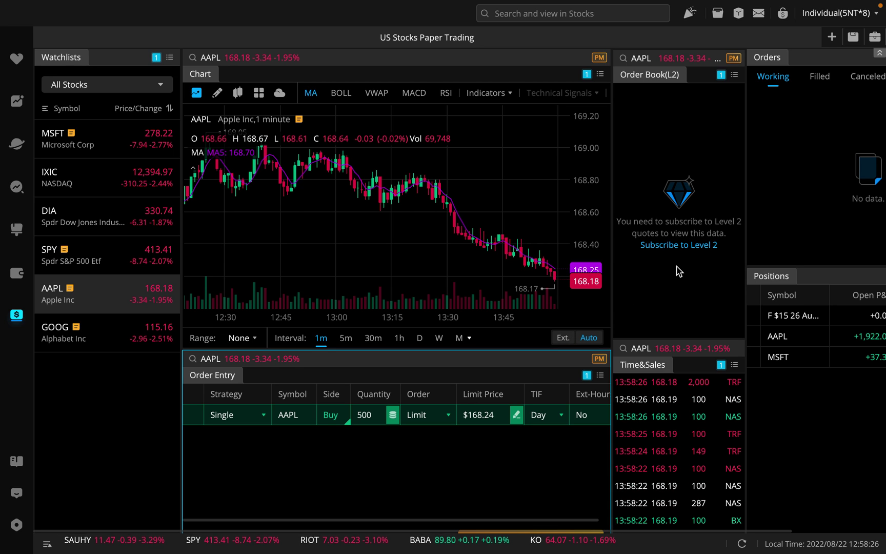
left_click(879, 55)
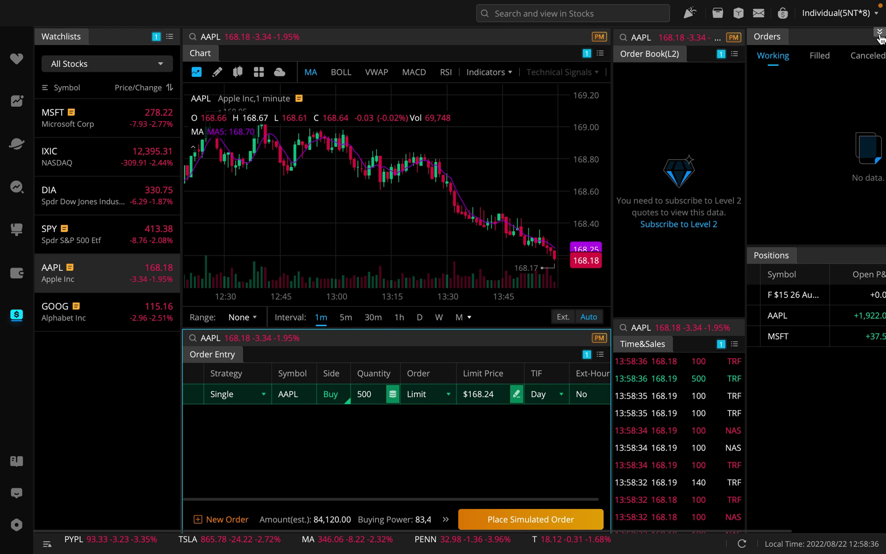
left_click(878, 33)
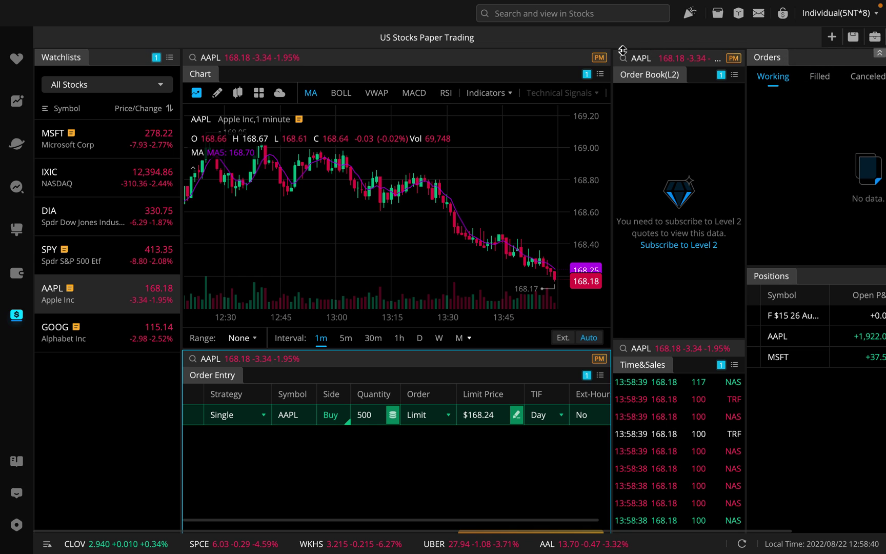
mouse_move(362, 42)
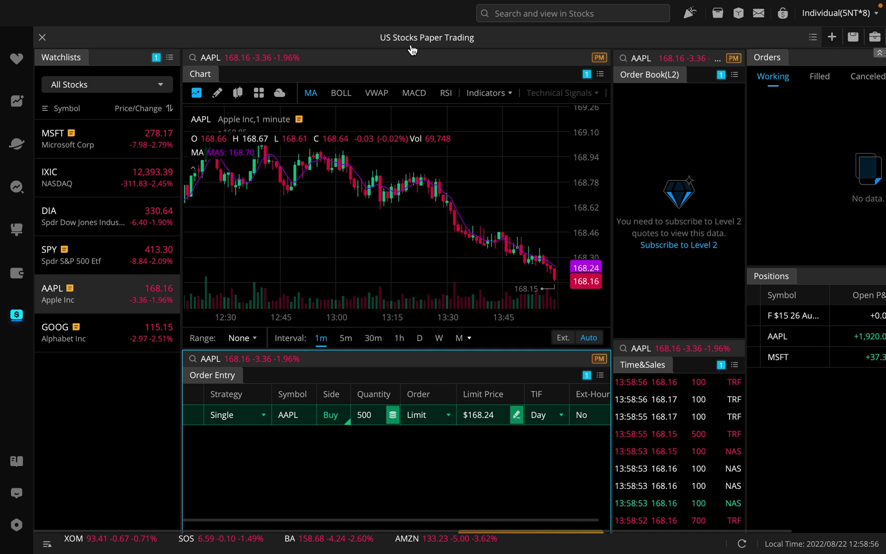
Step: Create a new layout from the U.S. Stock Options Trading (Simulation) template
left_click(832, 39)
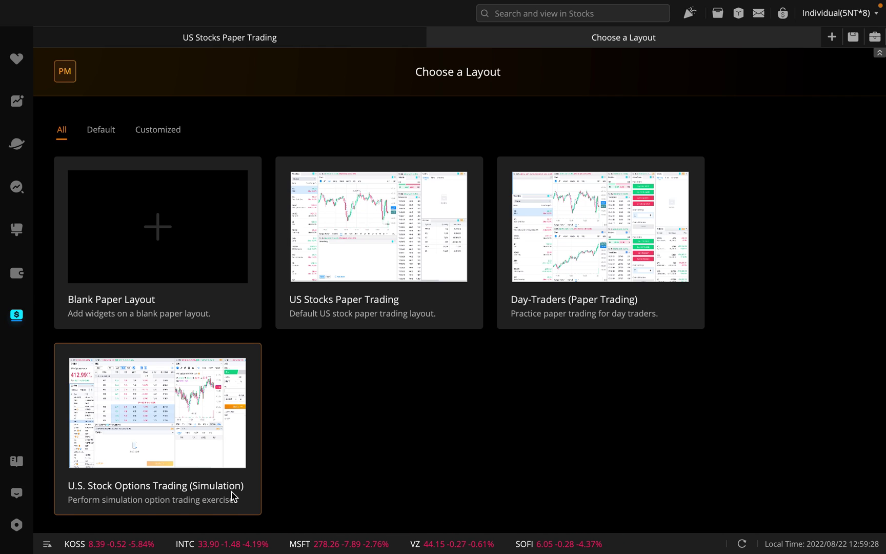
left_click(189, 421)
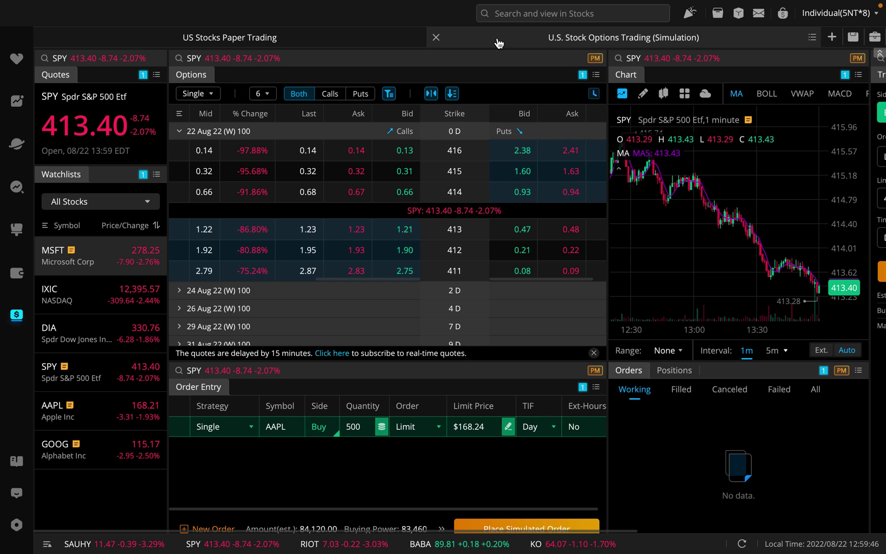
left_click(290, 41)
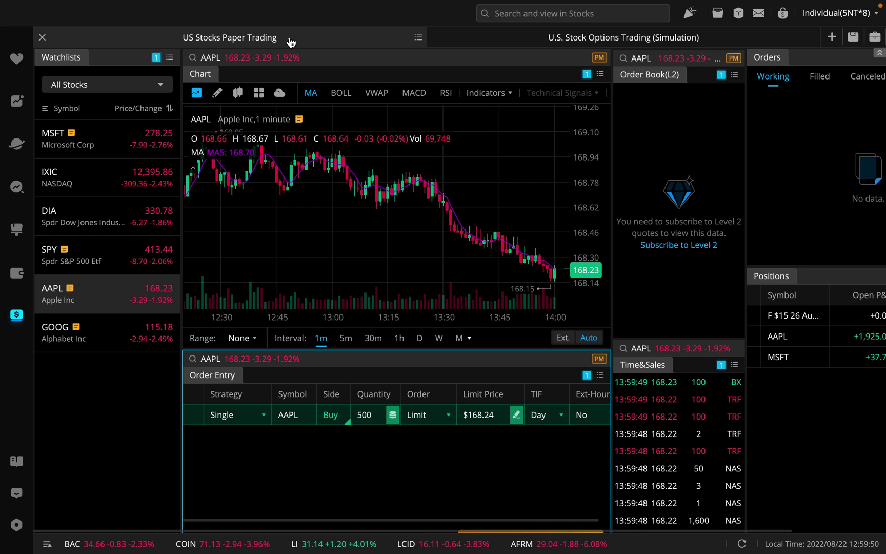
left_click(601, 40)
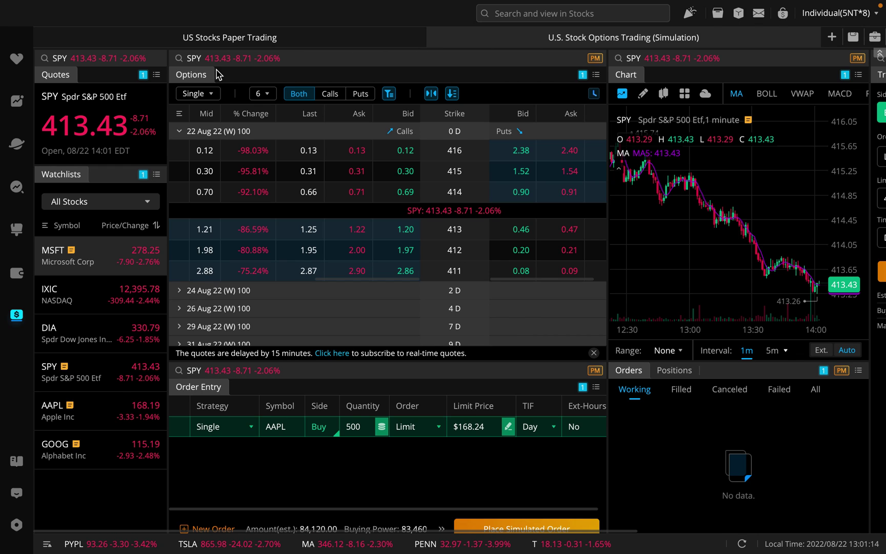
left_click(199, 58)
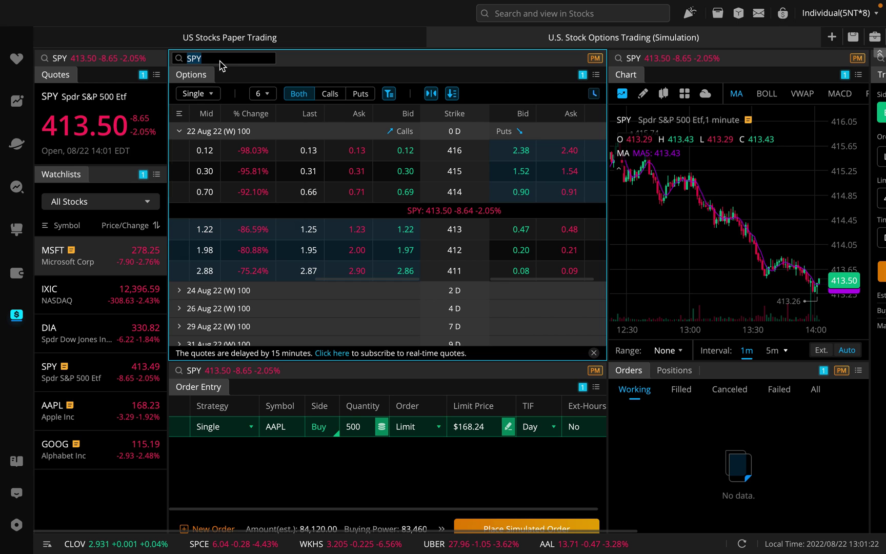
type("amd")
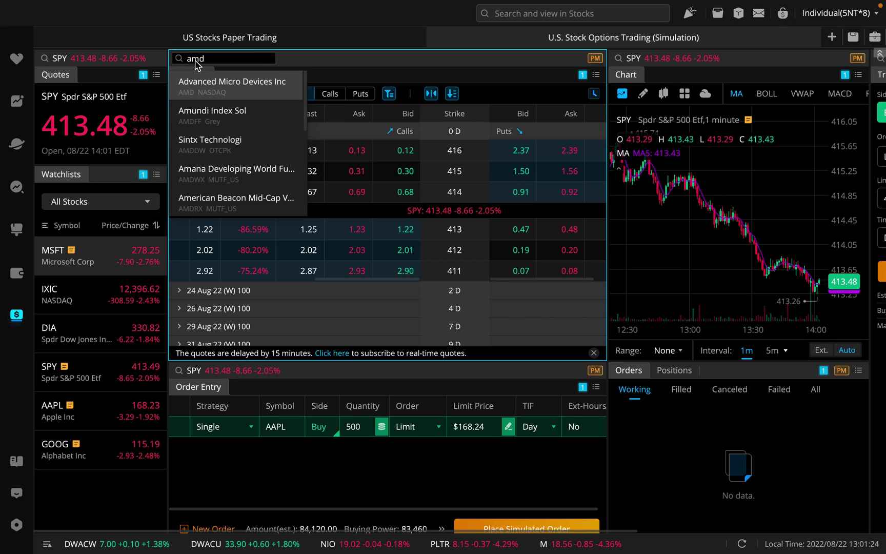
left_click(234, 93)
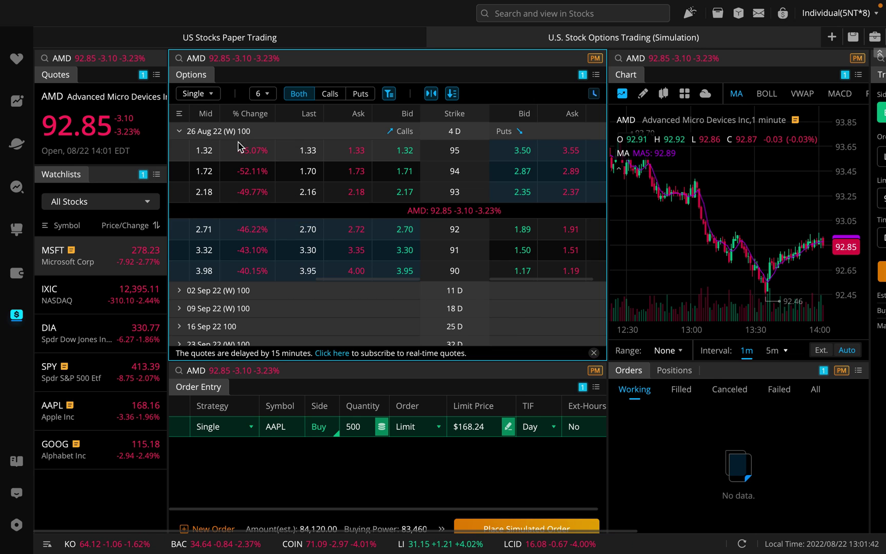
left_click(179, 131)
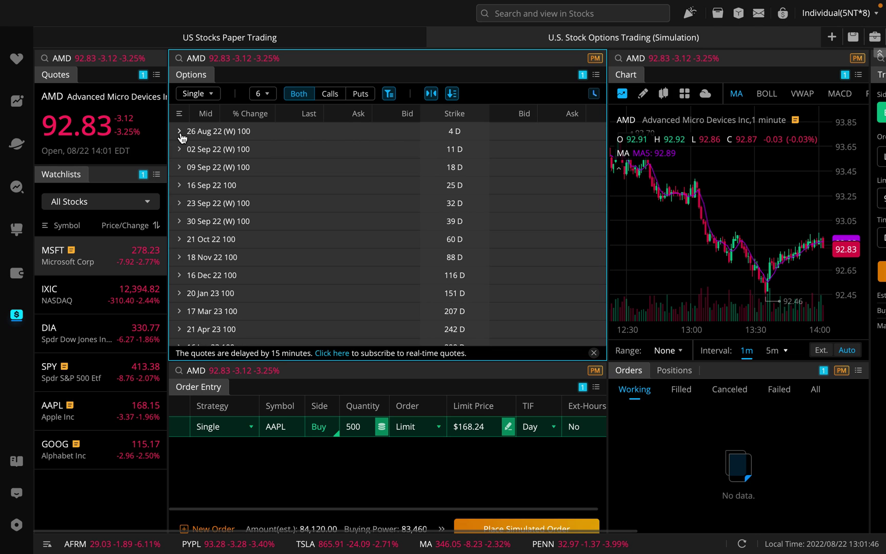
left_click(214, 97)
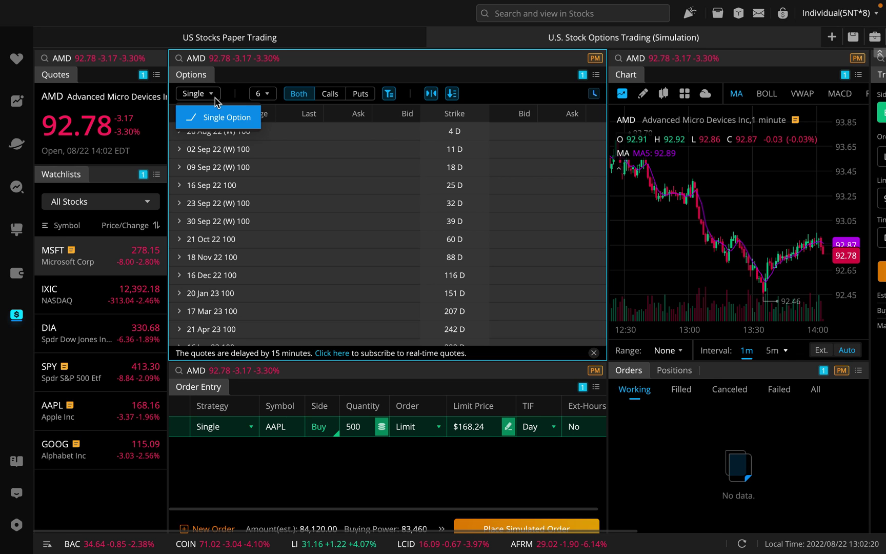
left_click(216, 101)
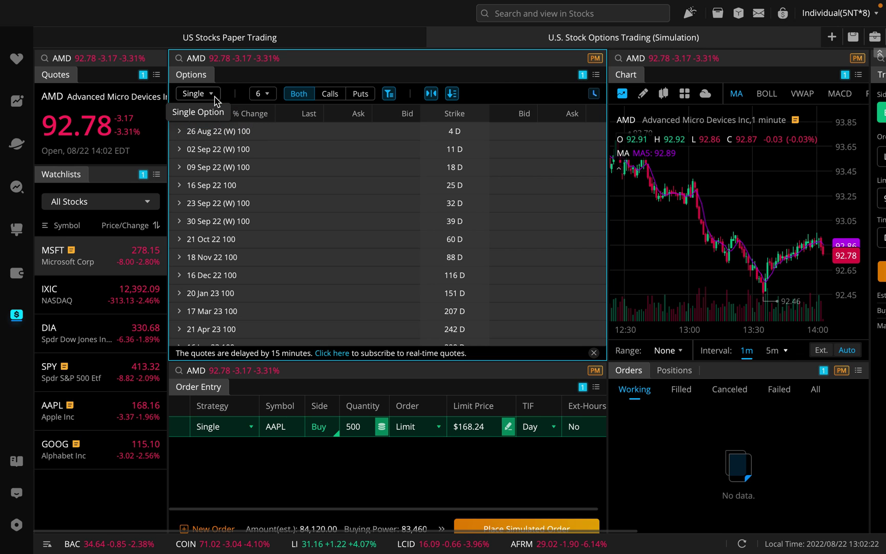
left_click(266, 100)
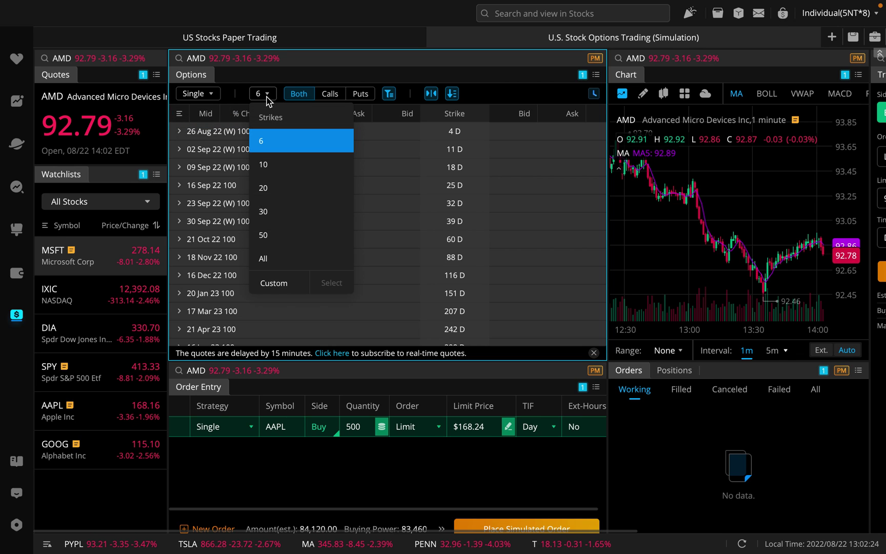
left_click(267, 100)
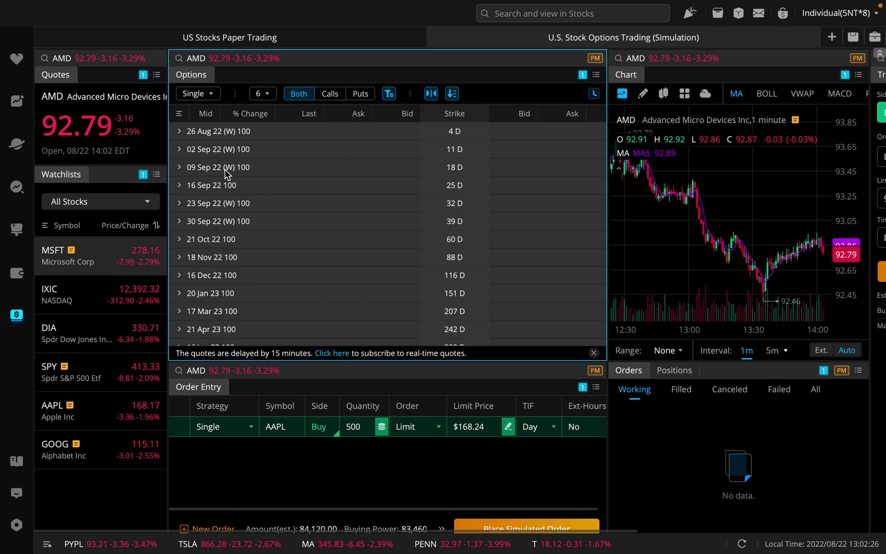
scroll(277, 257, "down", 3)
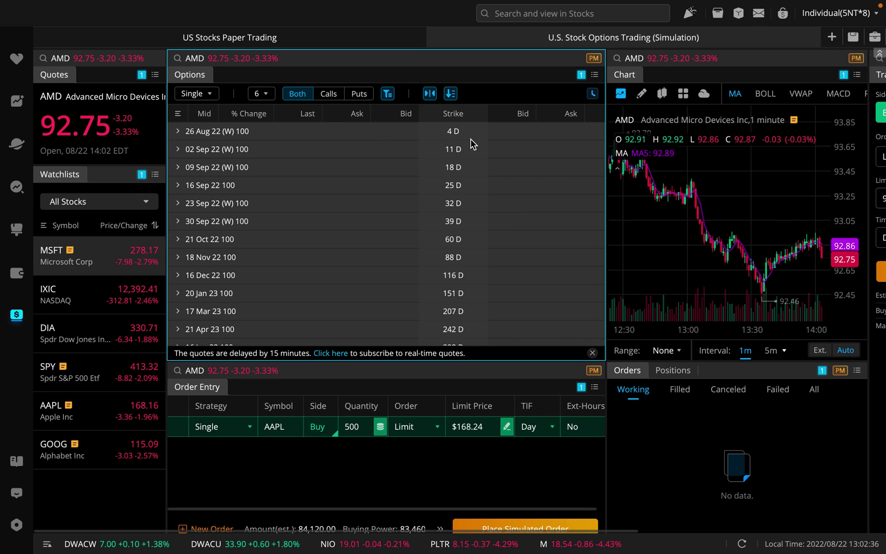
Step: Expand the 26 Aug 22 (W) expiry and show 10 strikes
left_click(178, 132)
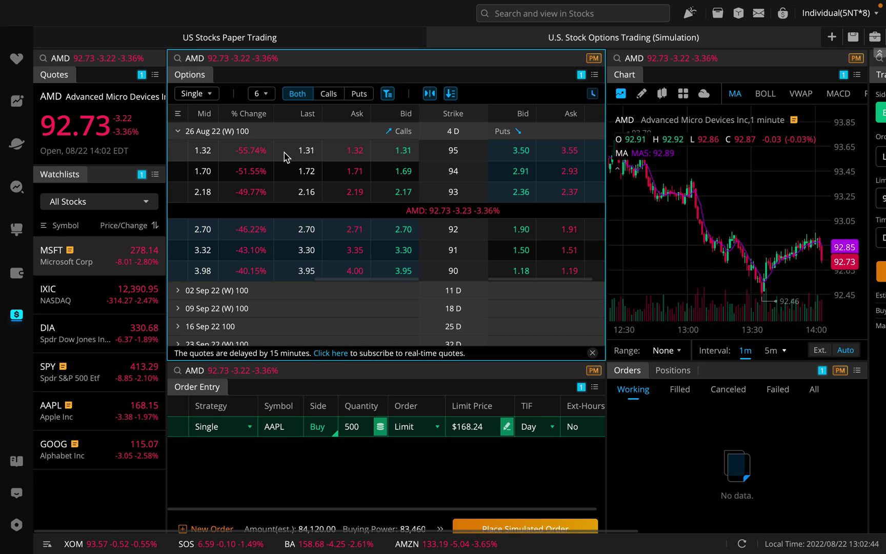
left_click(270, 98)
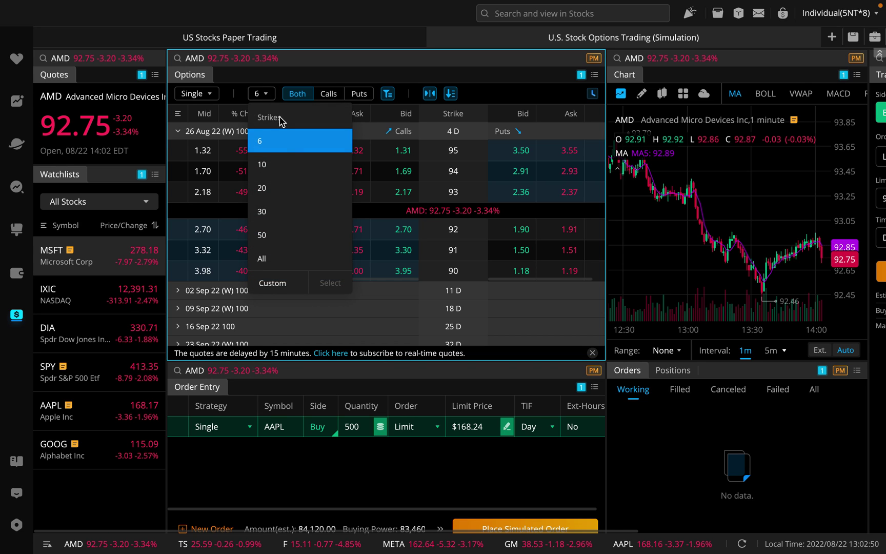
left_click(282, 164)
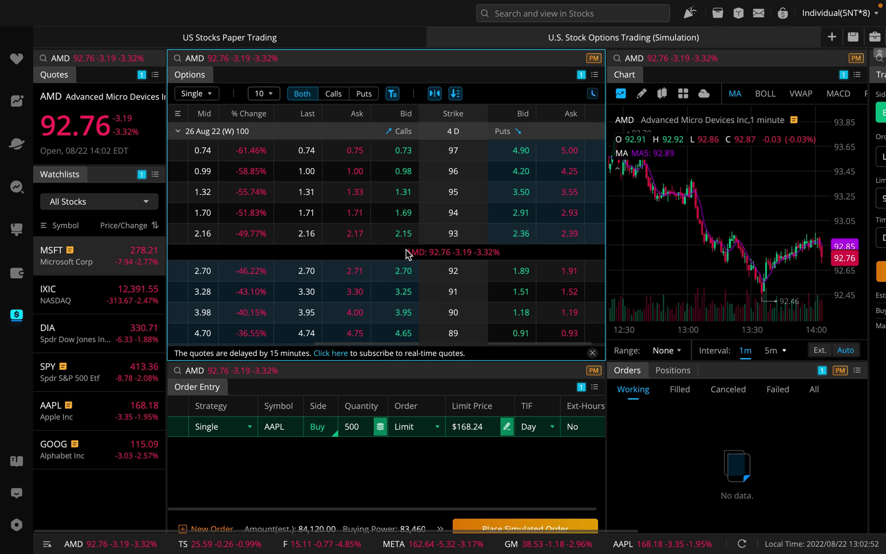
scroll(405, 246, "down", 3)
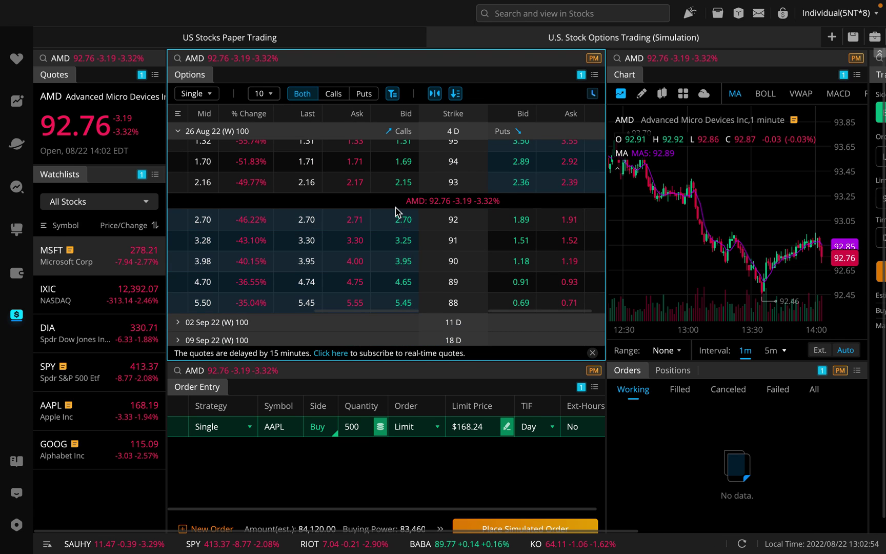
scroll(397, 213, "up", 3)
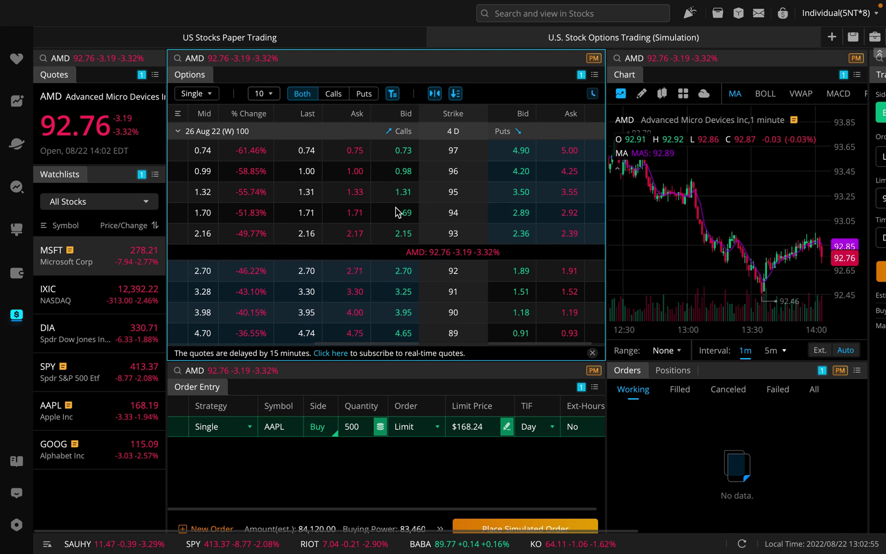
Step: Show all strikes, then return the Strikes setting to 6
left_click(260, 93)
left_click(271, 257)
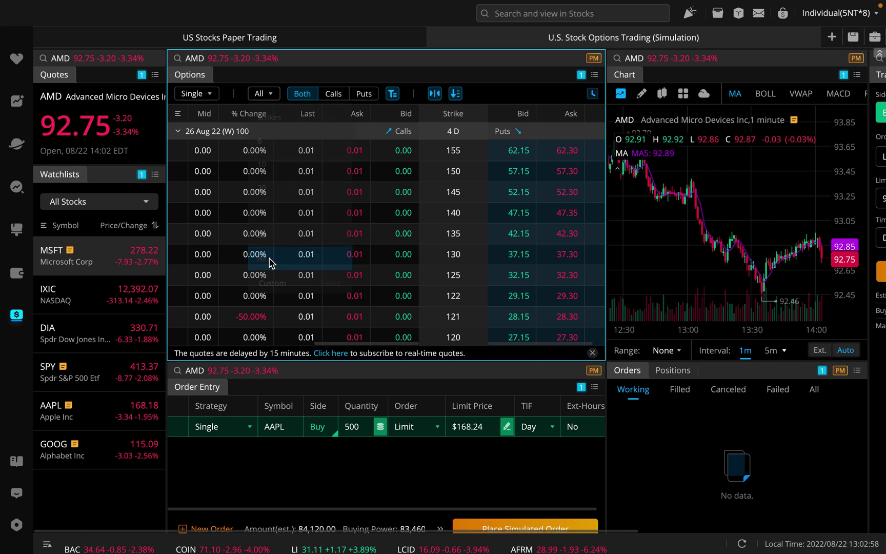
scroll(348, 251, "down", 10)
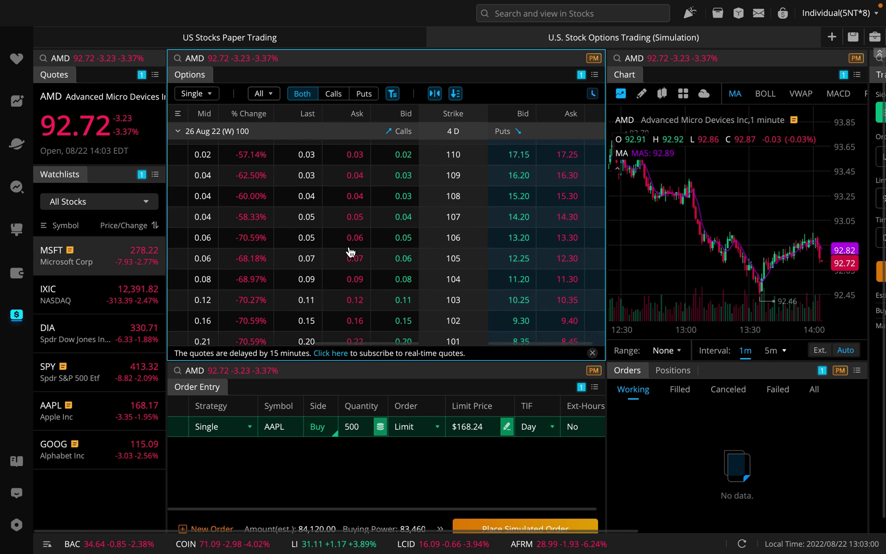
scroll(350, 251, "down", 8)
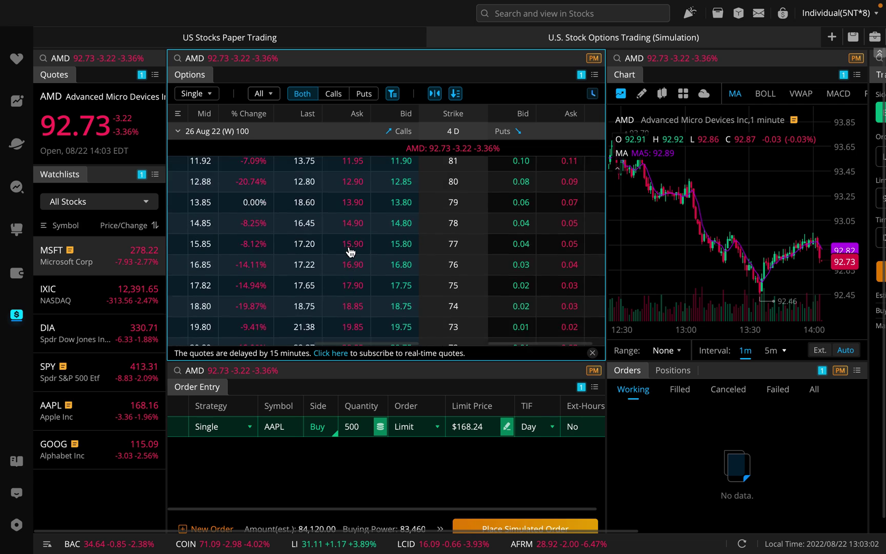
scroll(348, 251, "up", 3)
left_click(264, 95)
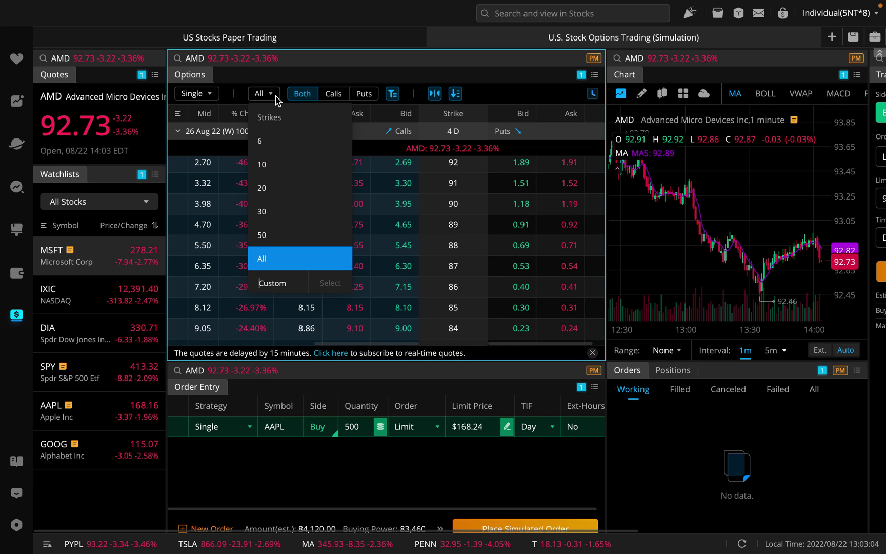
left_click(283, 143)
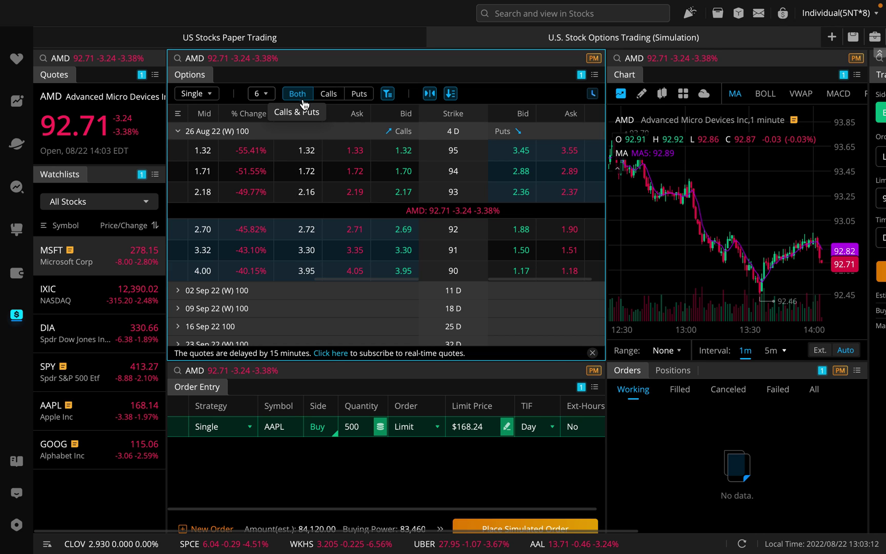
Step: Filter the AMD chain to puts only, keeping strikes sorted descending from 95 to 90
left_click(329, 93)
left_click(358, 93)
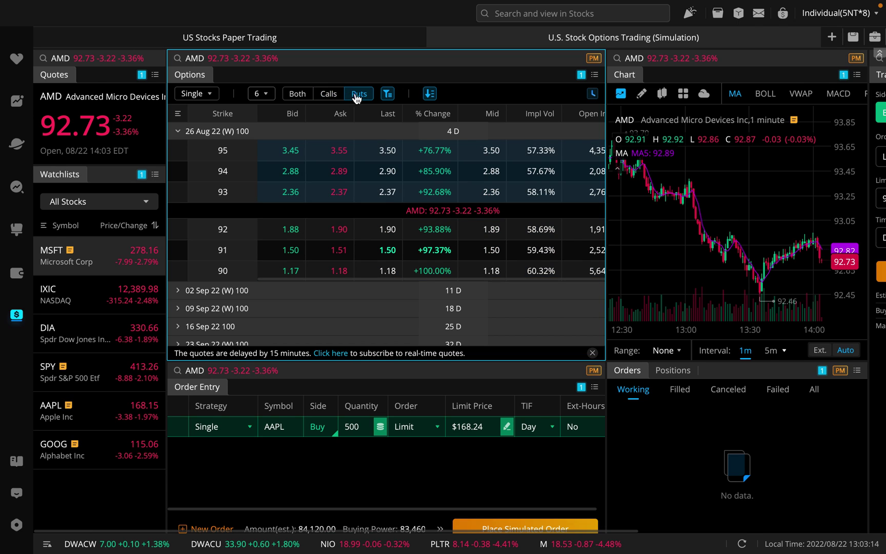
left_click(429, 95)
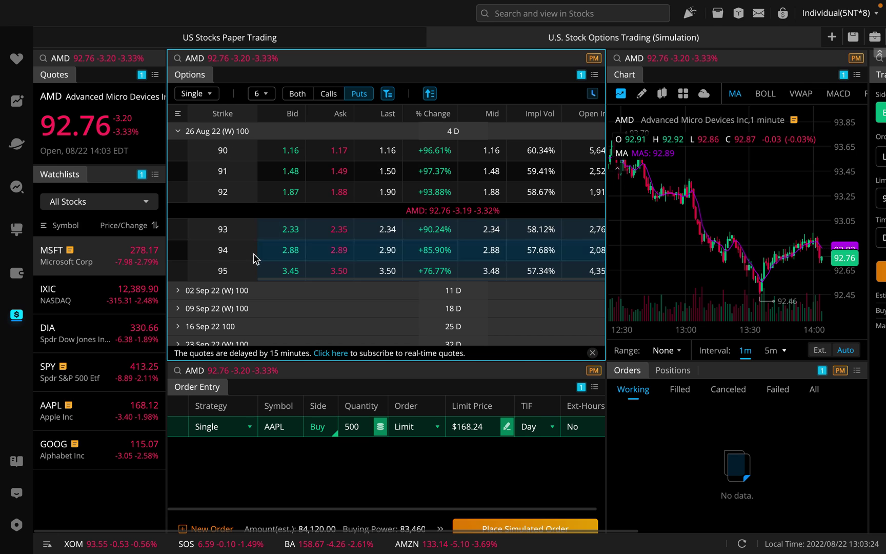
left_click(429, 93)
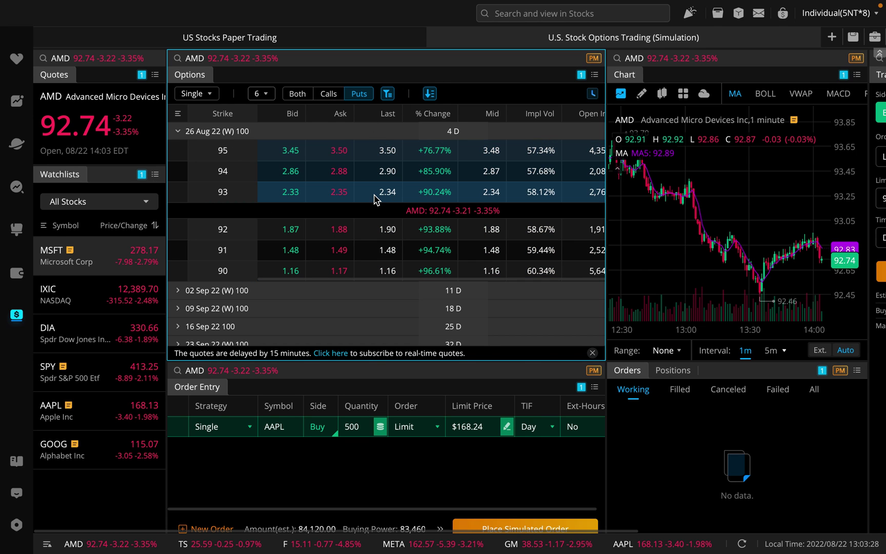
scroll(375, 197, "right", 1)
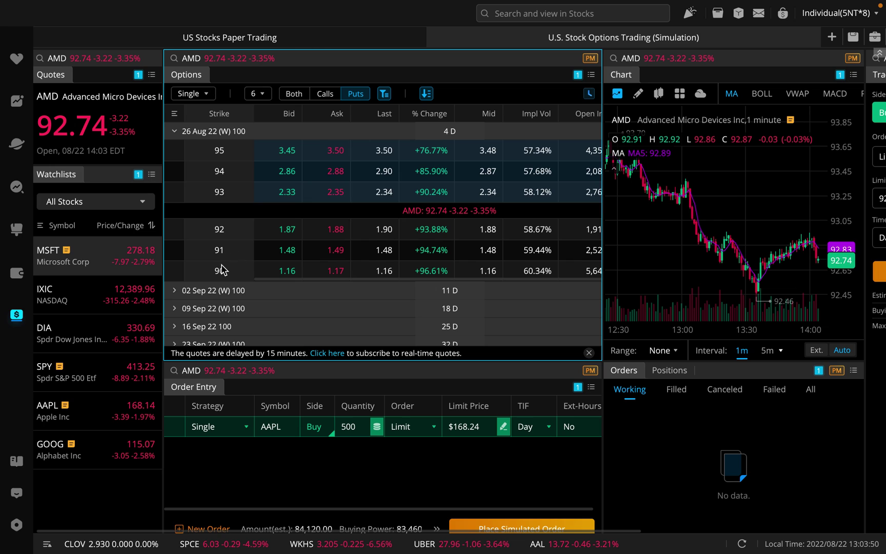
Step: Start a buy order from the 90-strike put row's context menu
right_click(292, 275)
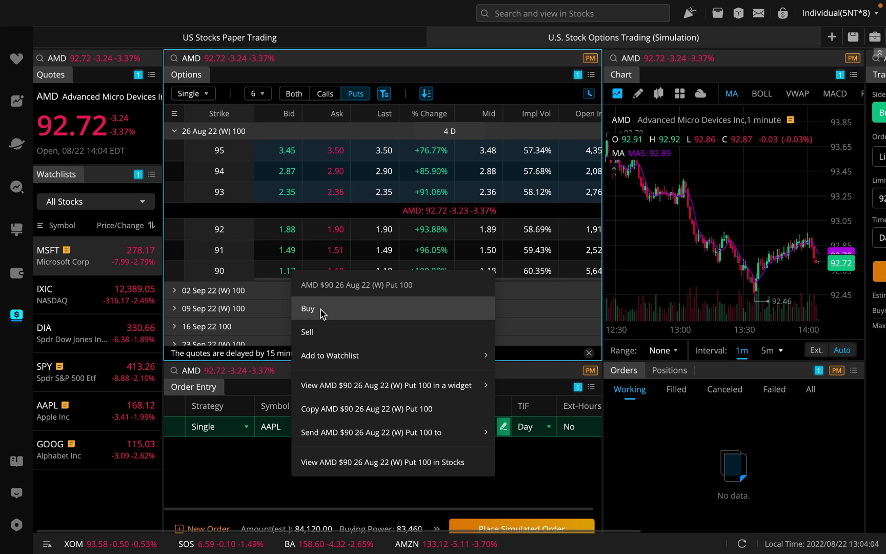
left_click(323, 312)
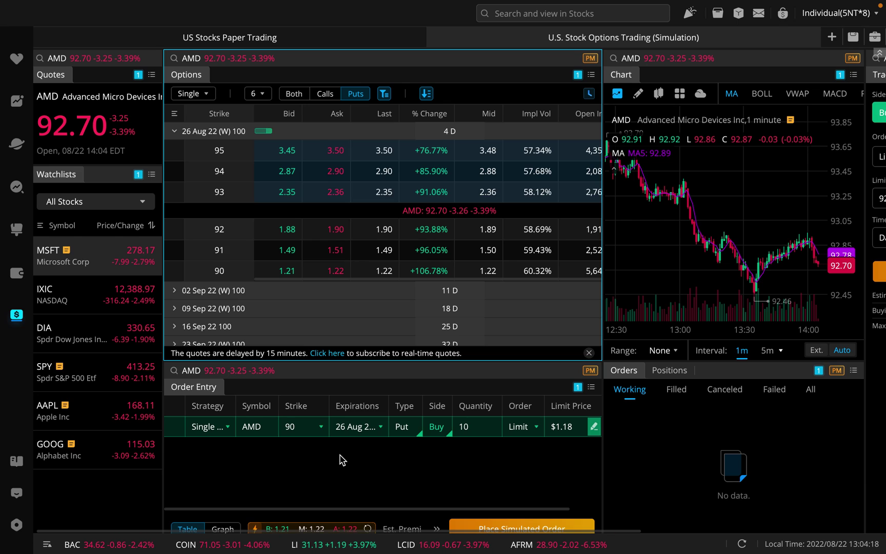
Step: Confirm the order's strategy, 90 strike and 26 Aug 22 expiry
left_click(223, 427)
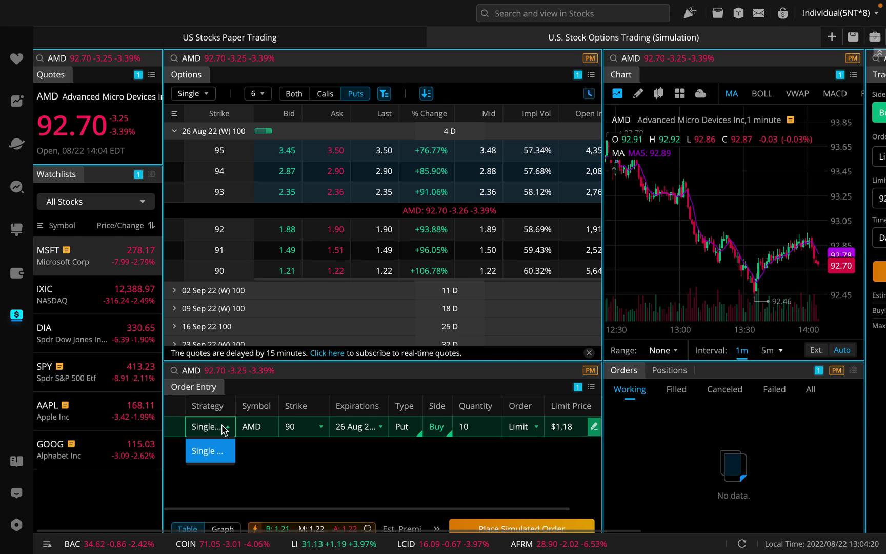
left_click(256, 458)
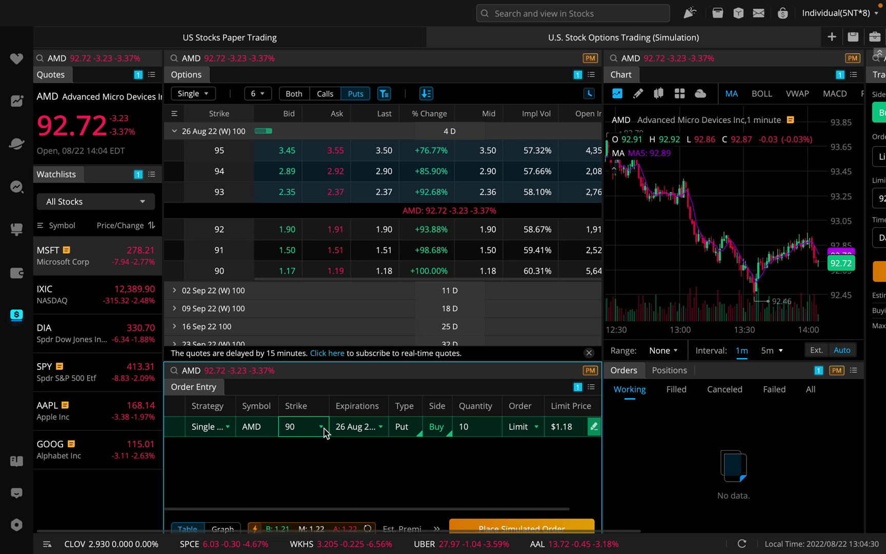
left_click(322, 427)
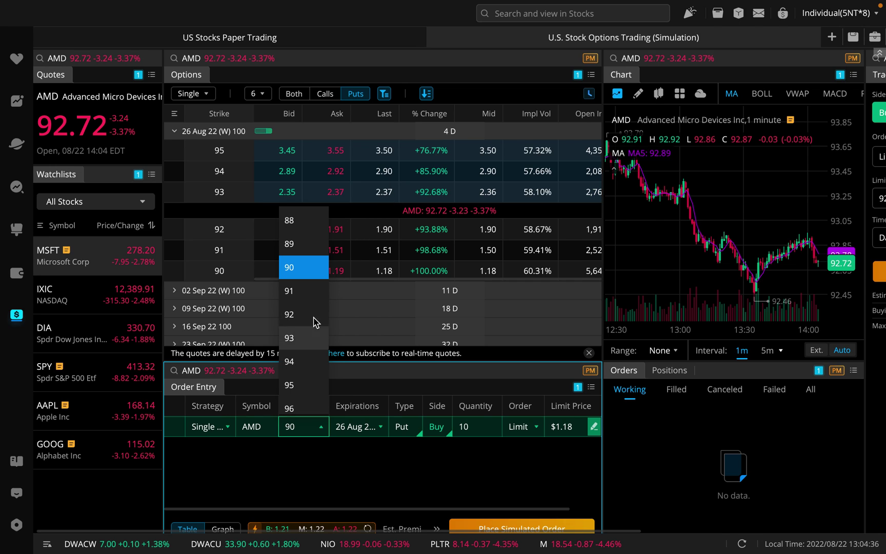
left_click(335, 467)
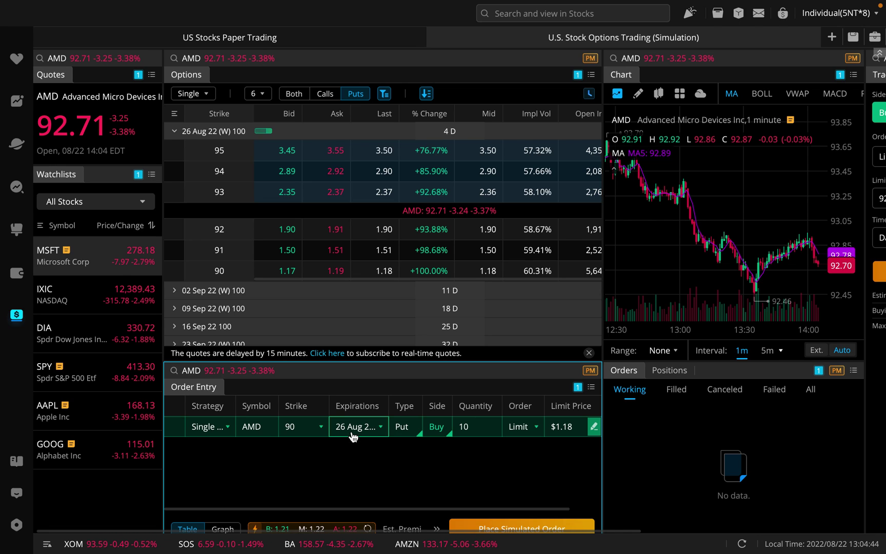
left_click(380, 430)
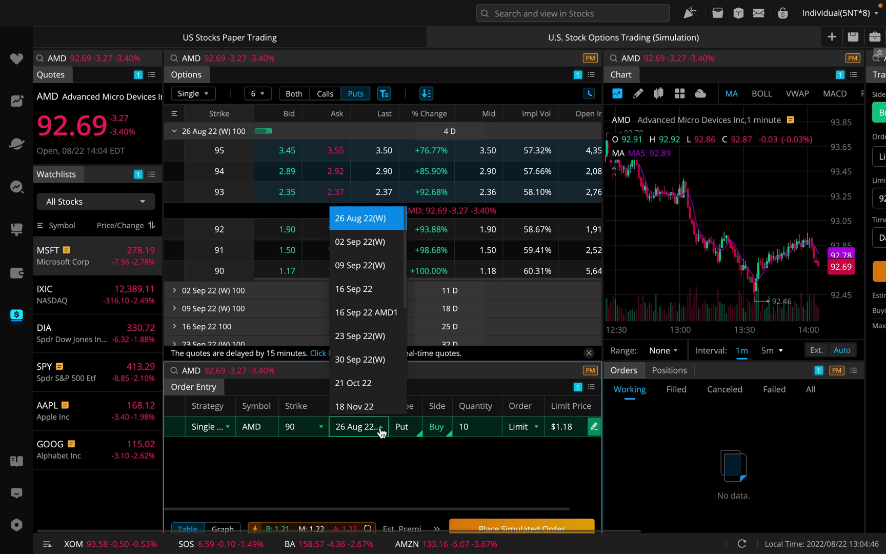
scroll(382, 357, "down", 3)
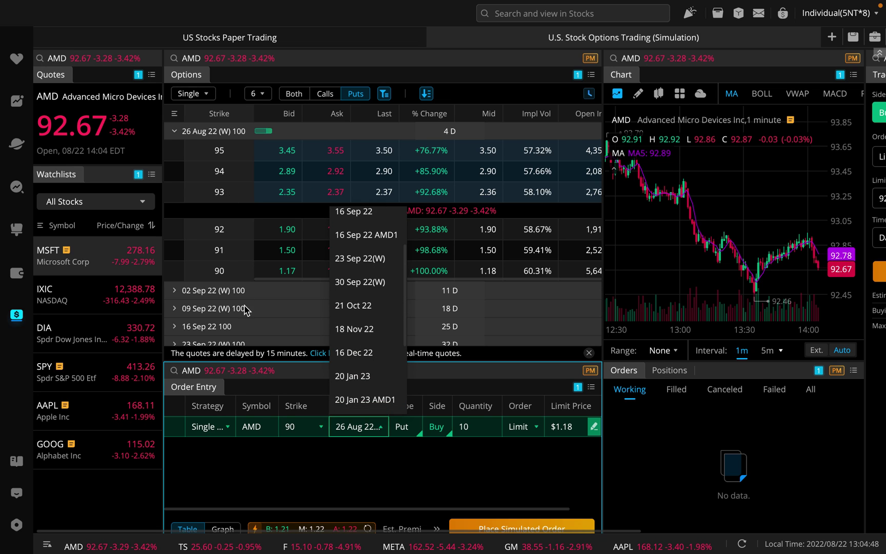
scroll(368, 353, "up", 3)
left_click(413, 461)
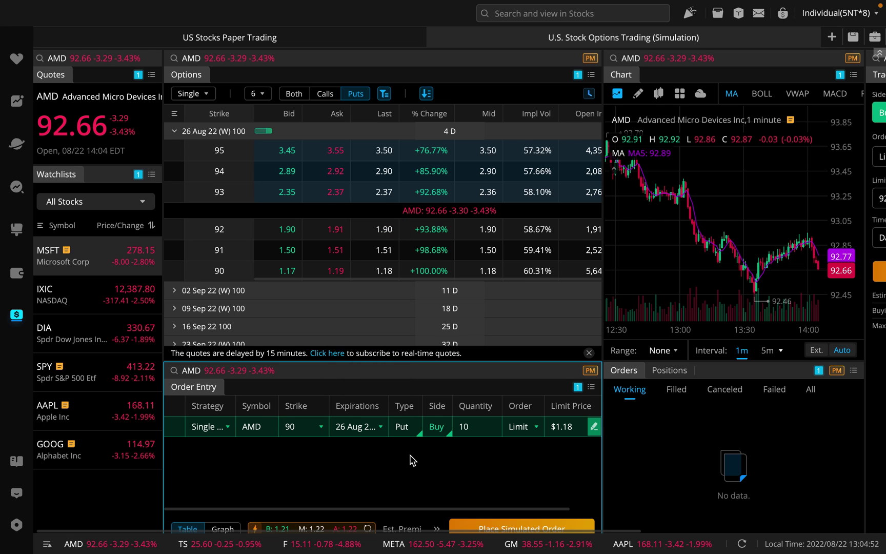
Step: Keep the option type as Put and the side as Buy
left_click(405, 427)
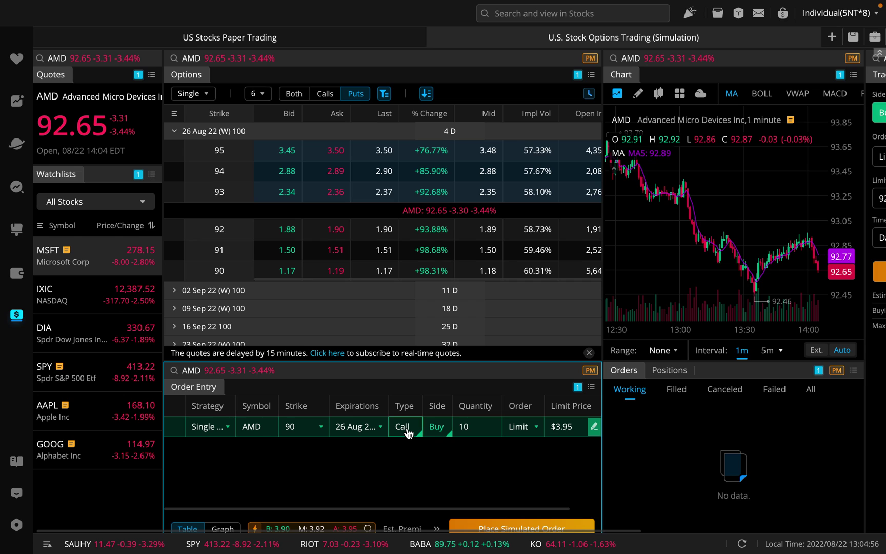
left_click(408, 431)
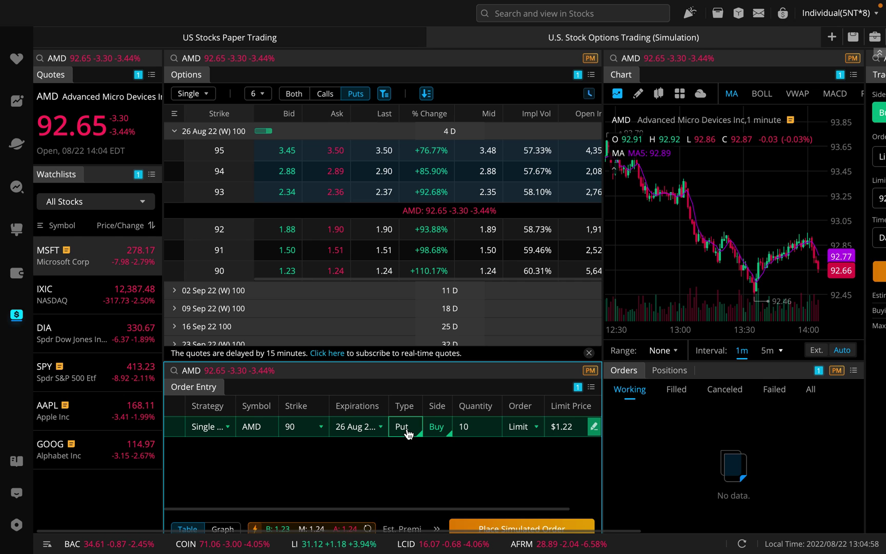
left_click(436, 427)
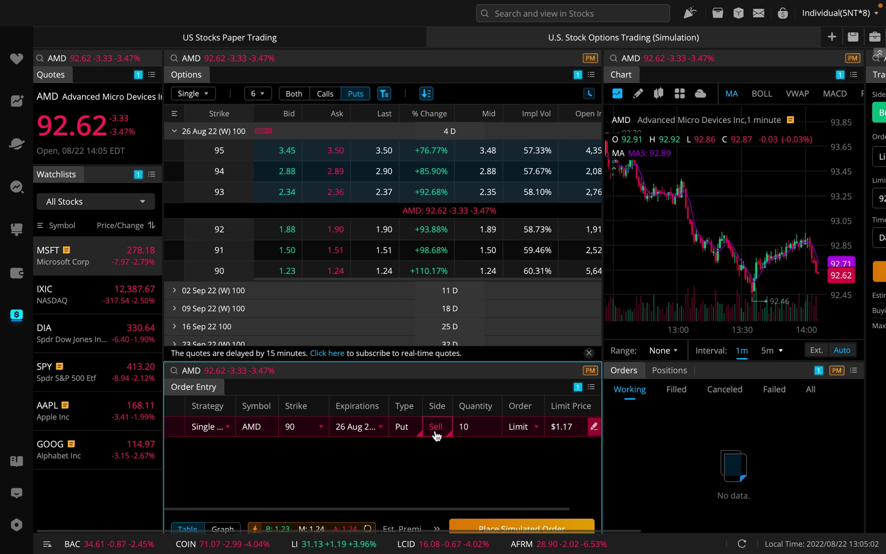
left_click(436, 433)
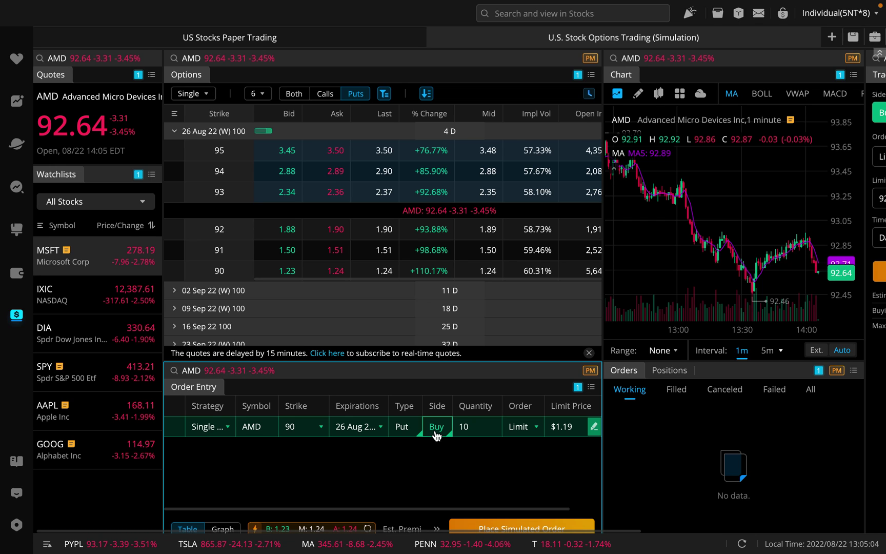
Step: Set the quantity to 1 contract with a Limit order at $1.19
left_click(479, 433)
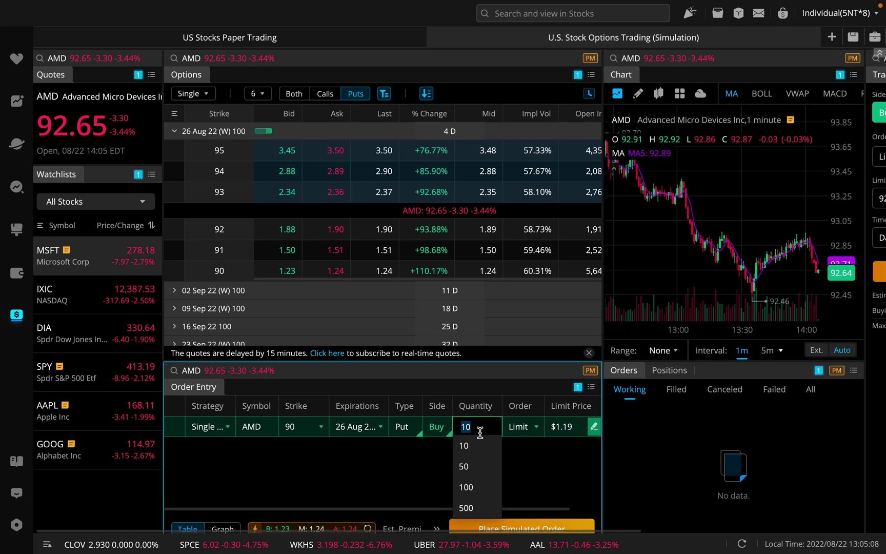
type("1")
left_click(417, 468)
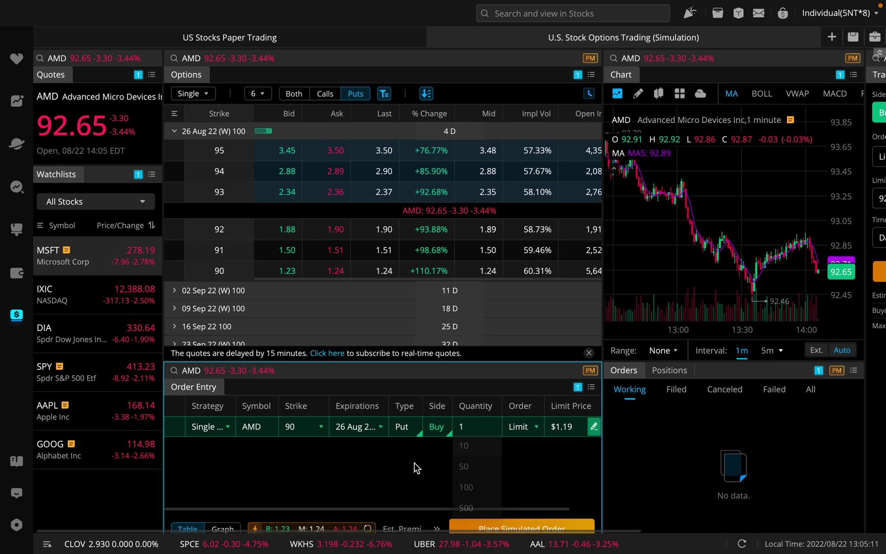
left_click(530, 432)
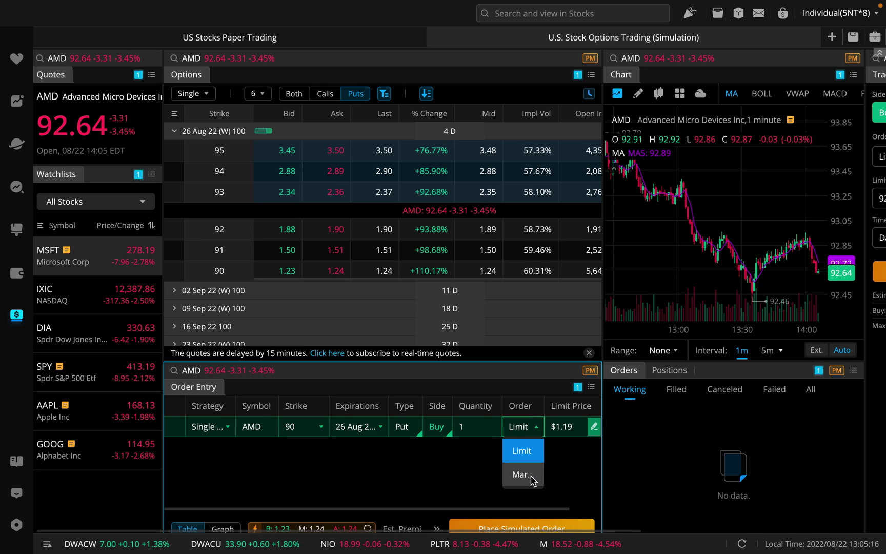
left_click(529, 455)
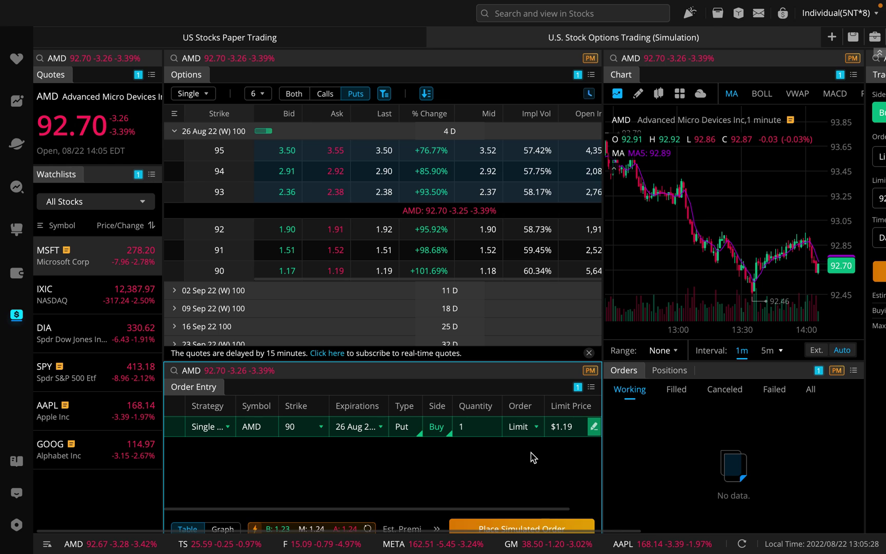
Step: Review the order's profit-and-loss graph, then return to the Table view to place the order
scroll(533, 458, "down", 1)
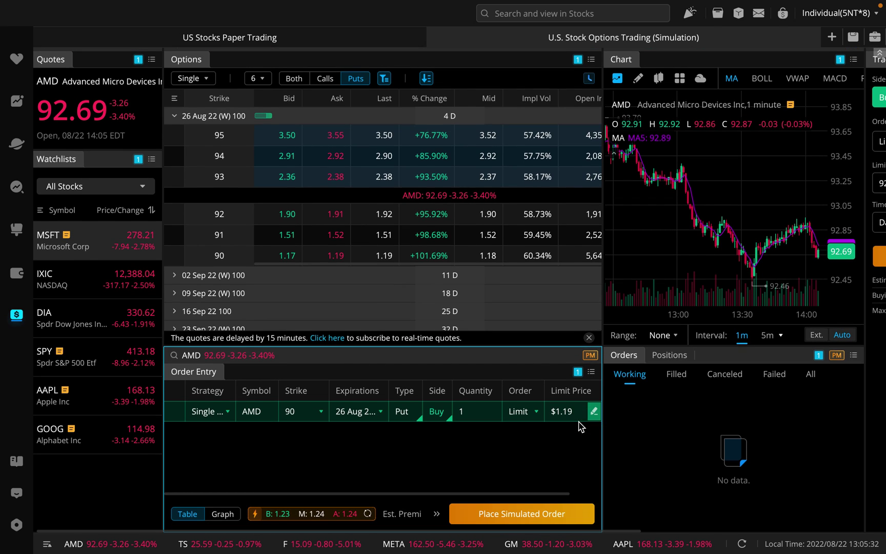
left_click(225, 514)
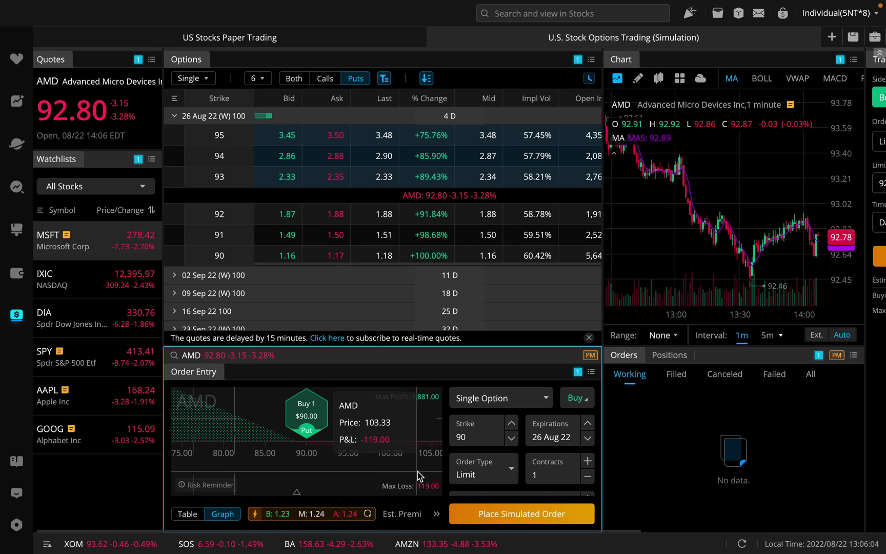
left_click(187, 514)
mouse_move(436, 521)
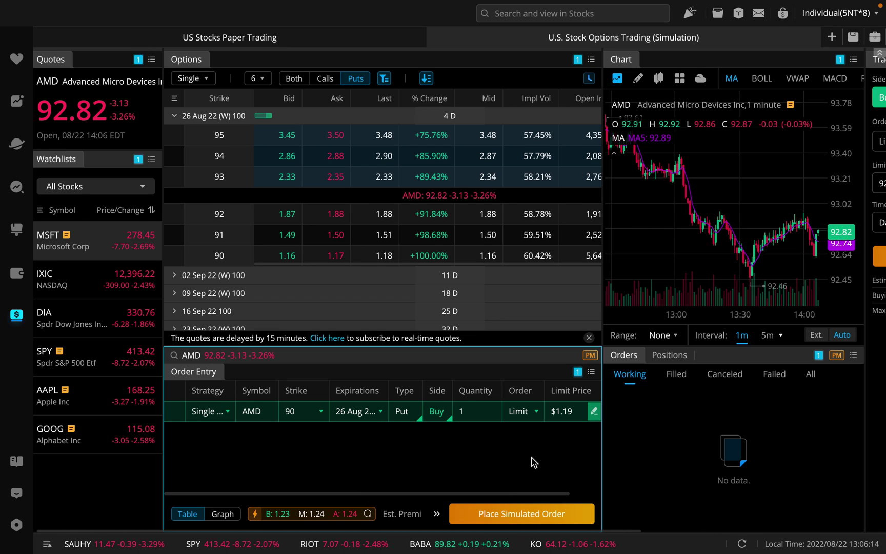
left_click(489, 515)
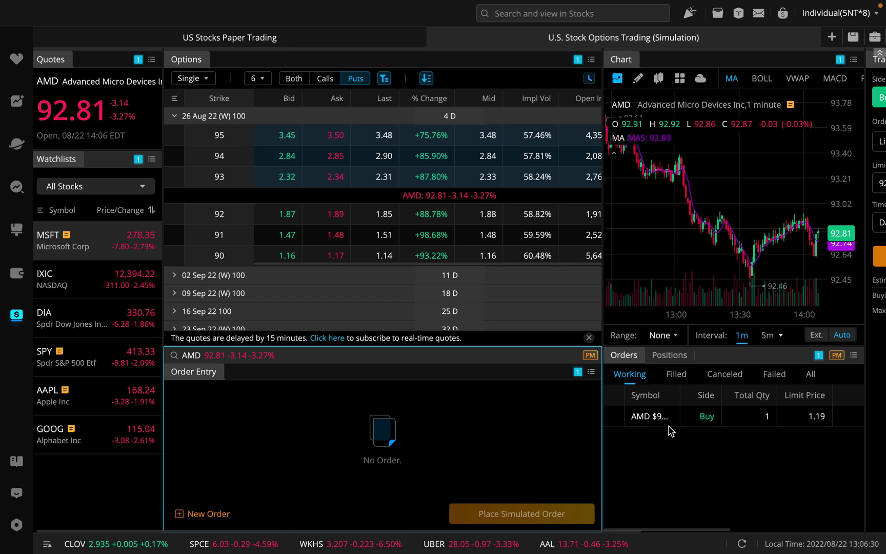
left_click(676, 374)
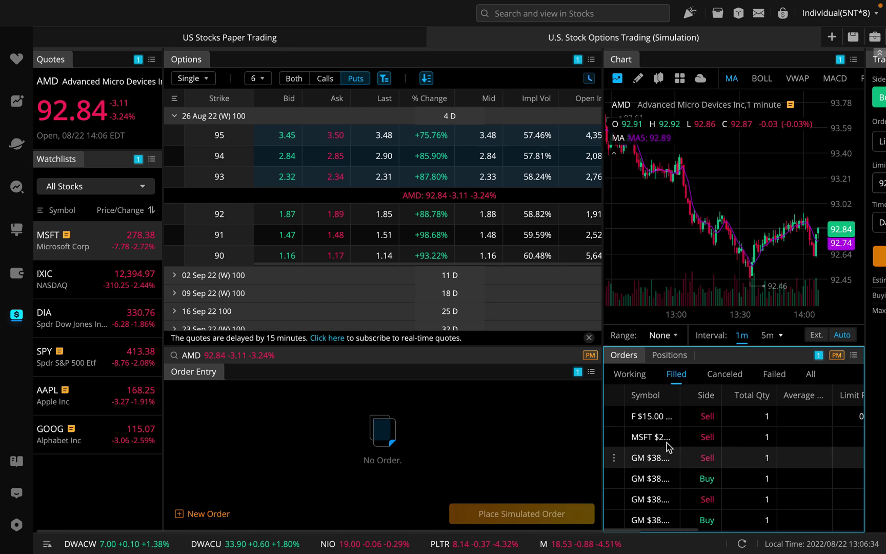
left_click(630, 374)
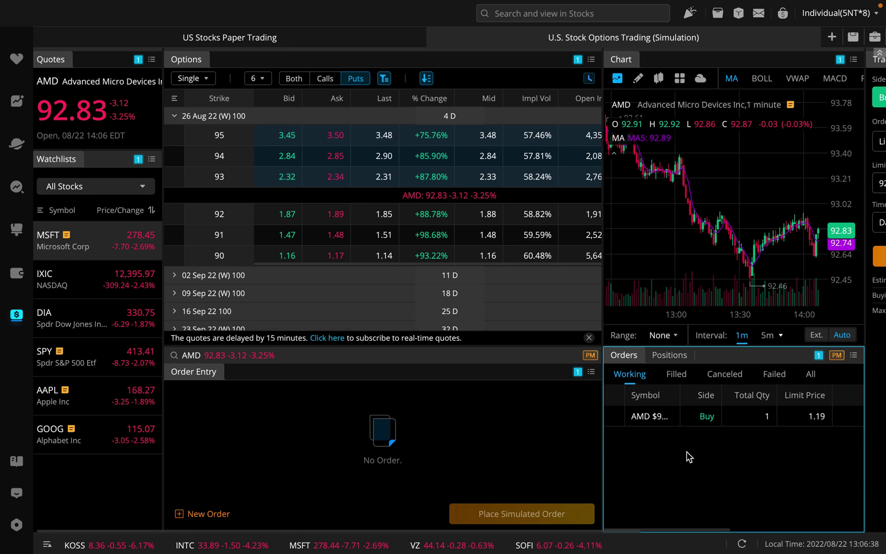
right_click(653, 425)
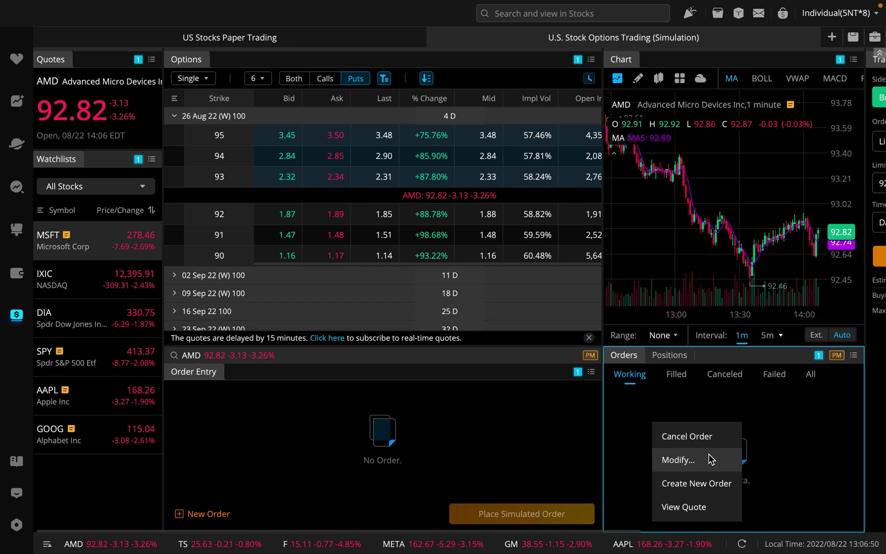
Step: Check the Filled tab for the AMD put buy filled at $1.19
left_click(682, 408)
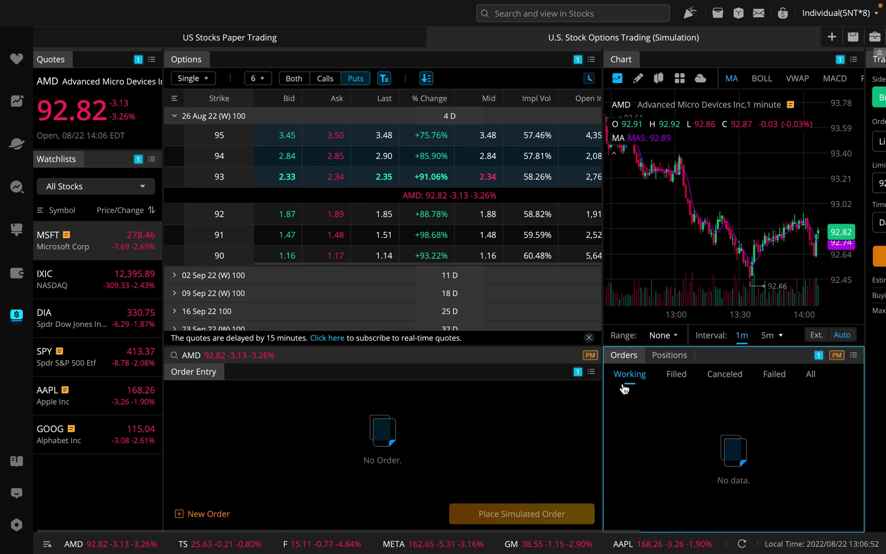
left_click(676, 378)
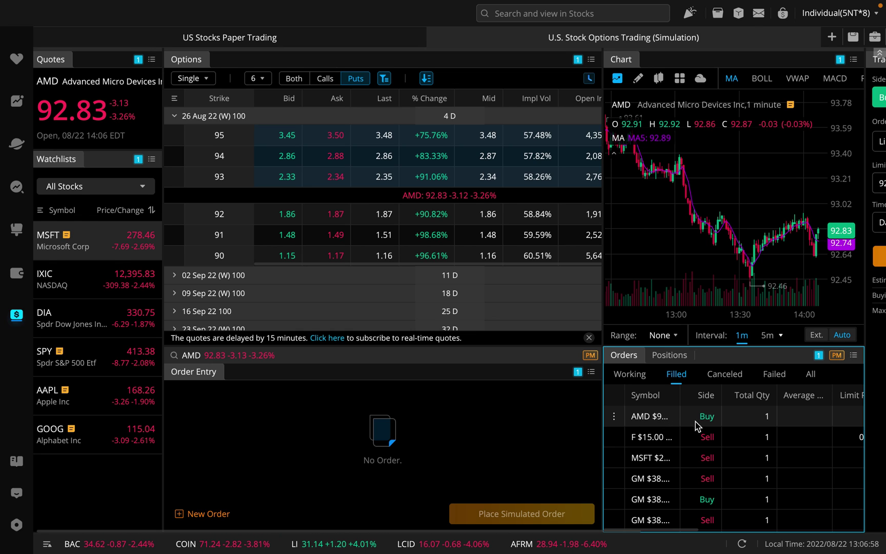
scroll(672, 424, "right", 5)
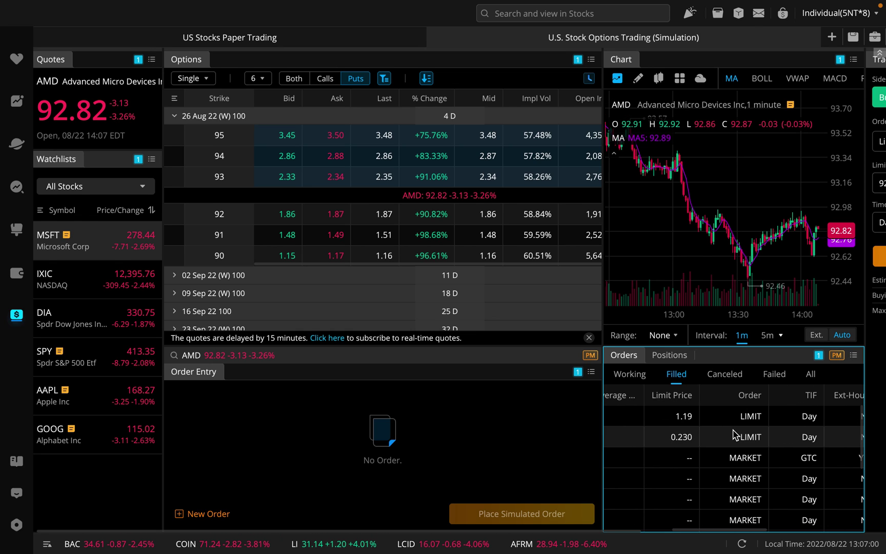
scroll(698, 430, "right", 3)
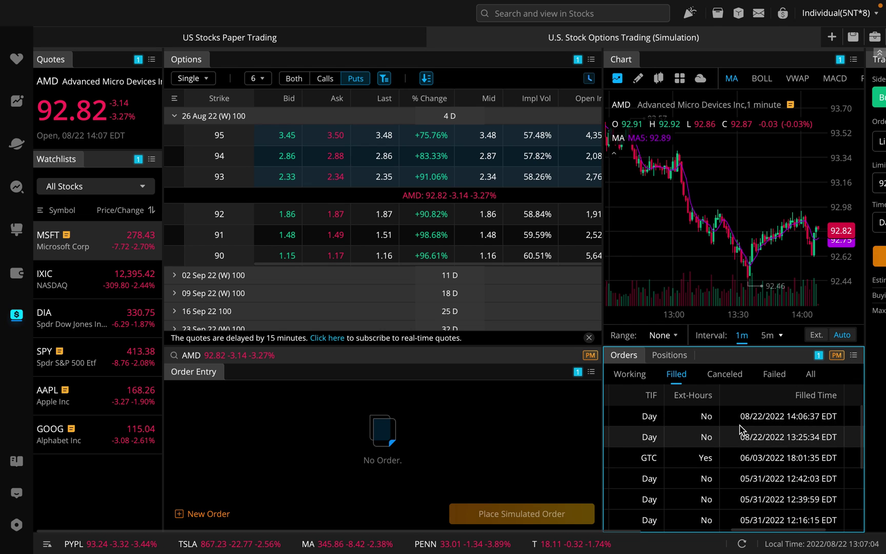
scroll(750, 425, "left", 8)
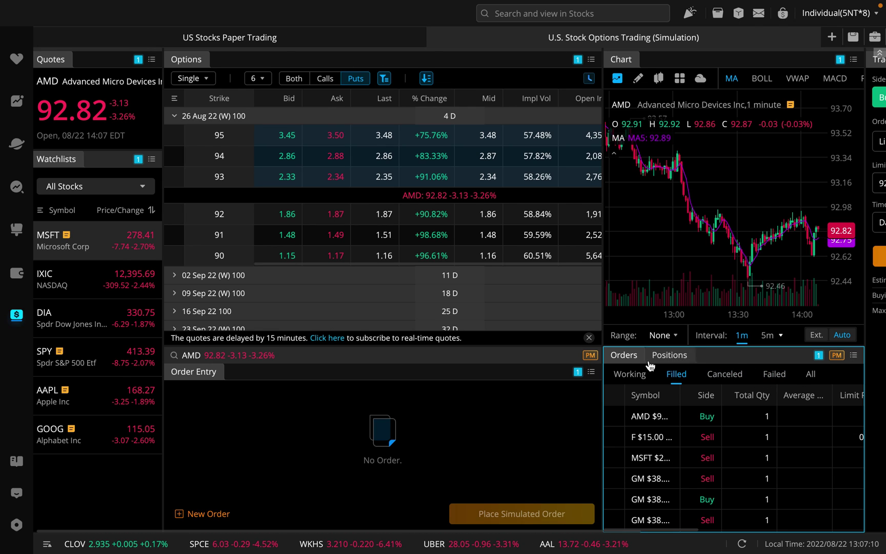
left_click(672, 358)
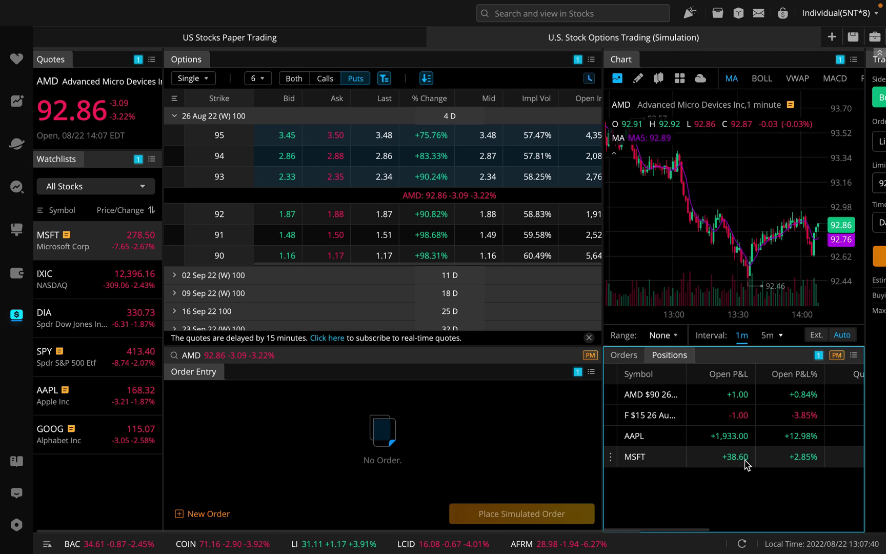
scroll(746, 467, "right", 3)
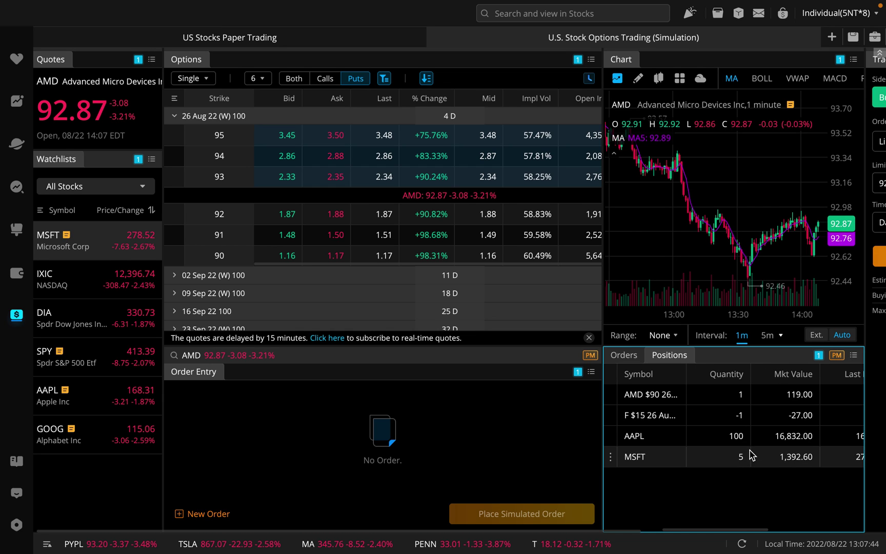
scroll(783, 478, "right", 3)
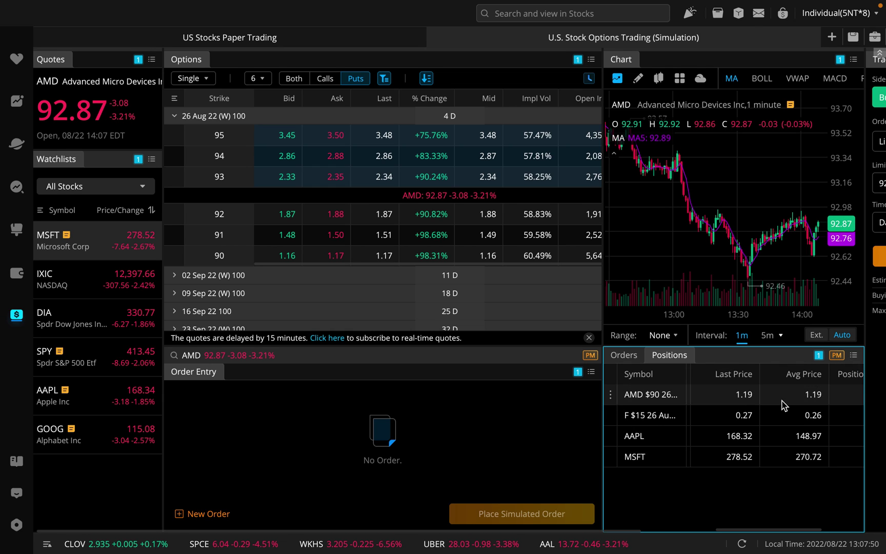
scroll(754, 420, "left", 3)
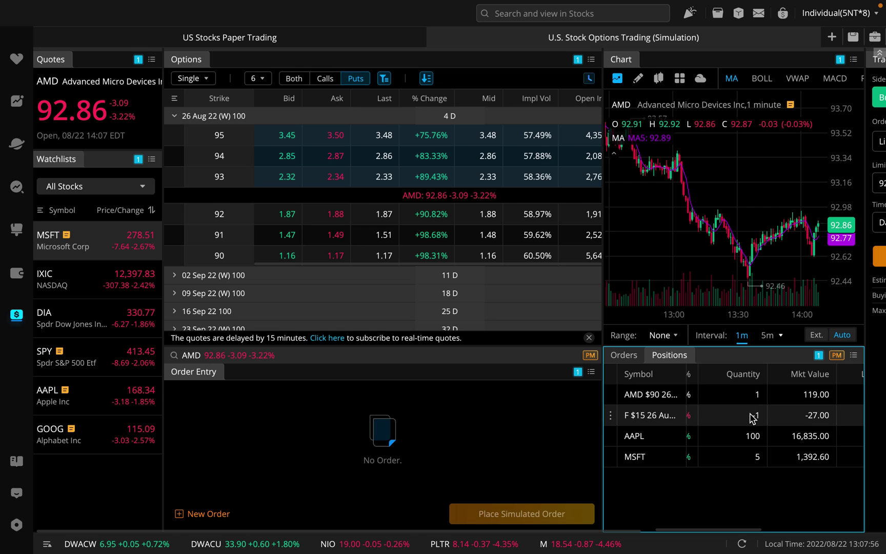
scroll(755, 410, "left", 2)
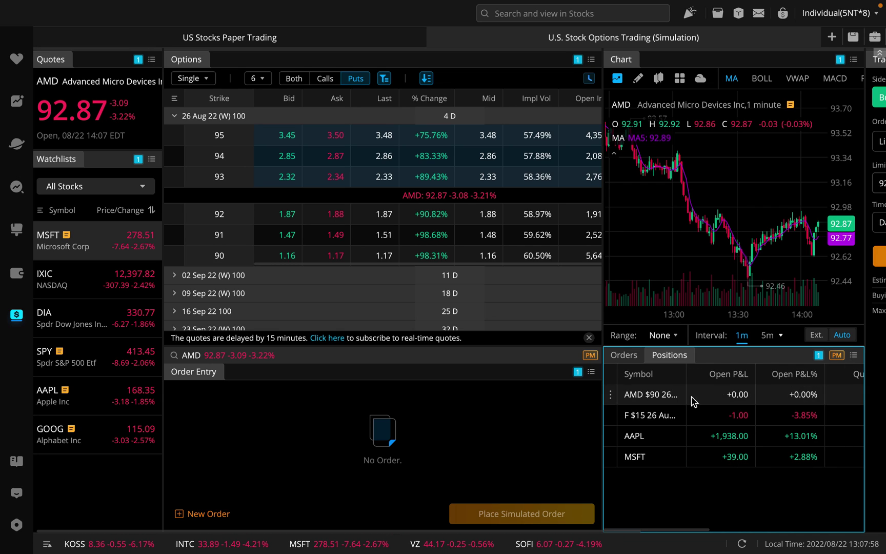